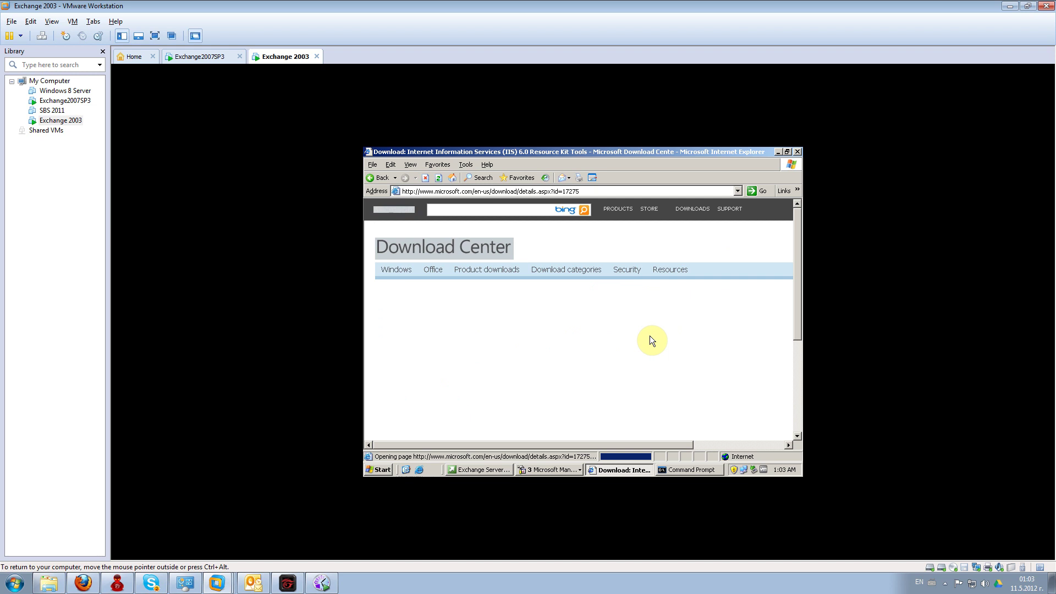
# - Download the IIS 6.0 Resource Kit Tools and run the installer
pyautogui.scroll(-2, 650, 340)
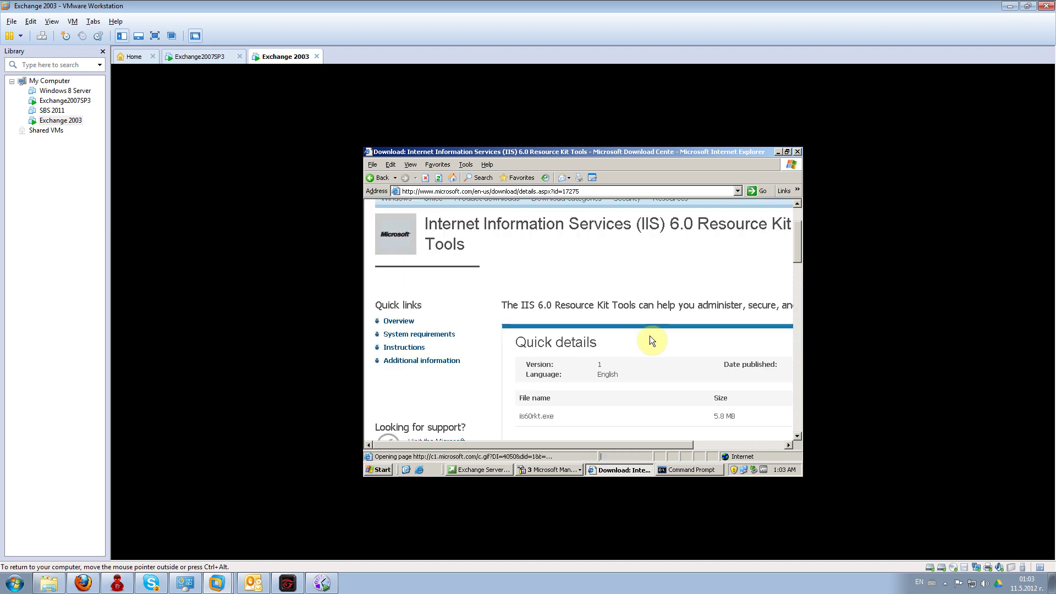
pyautogui.scroll(-2, 613, 437)
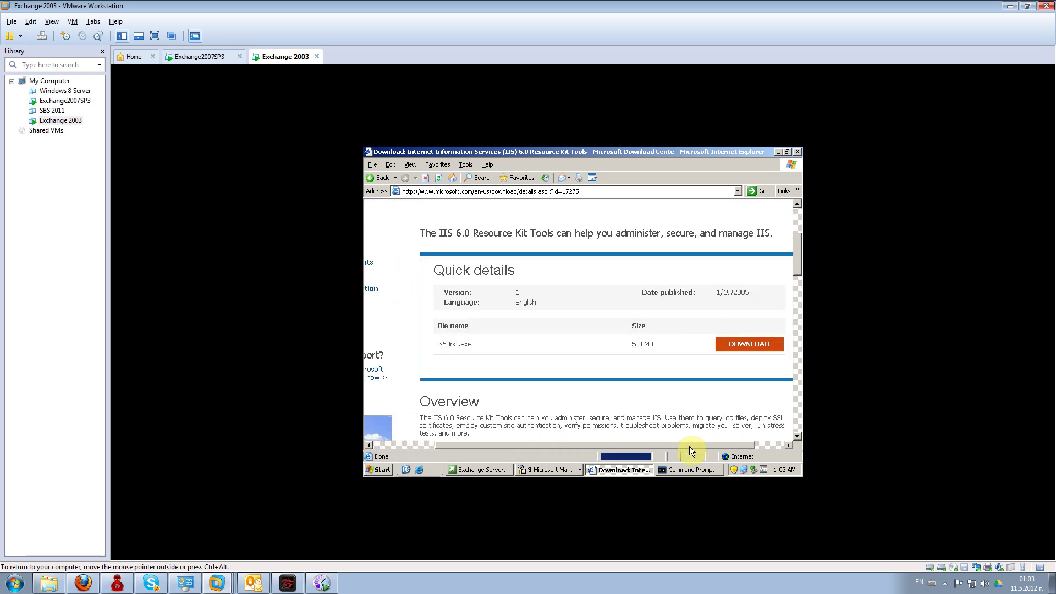
pyautogui.click(702, 347)
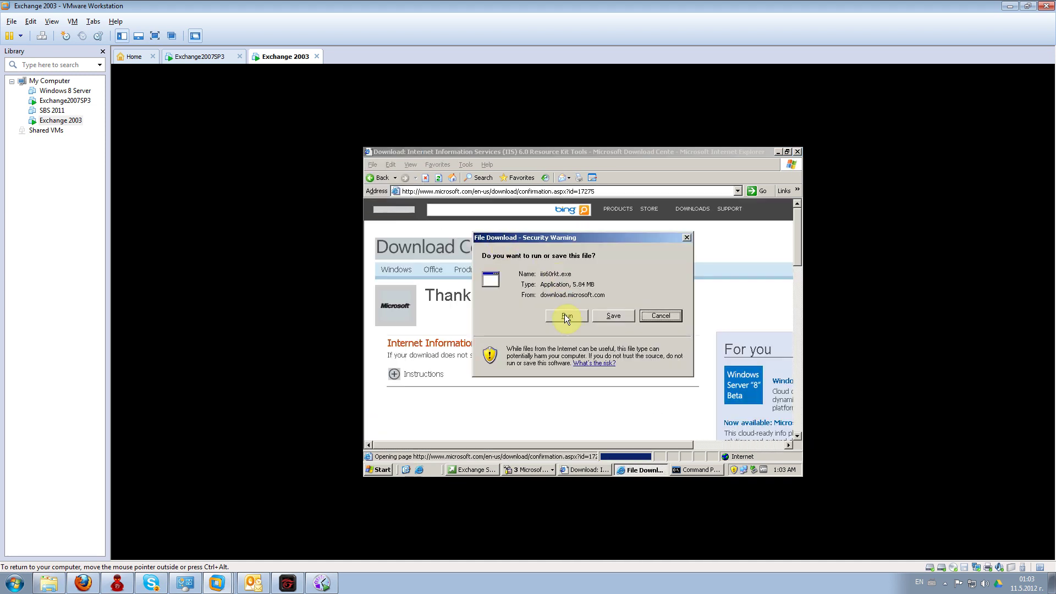
pyautogui.click(565, 316)
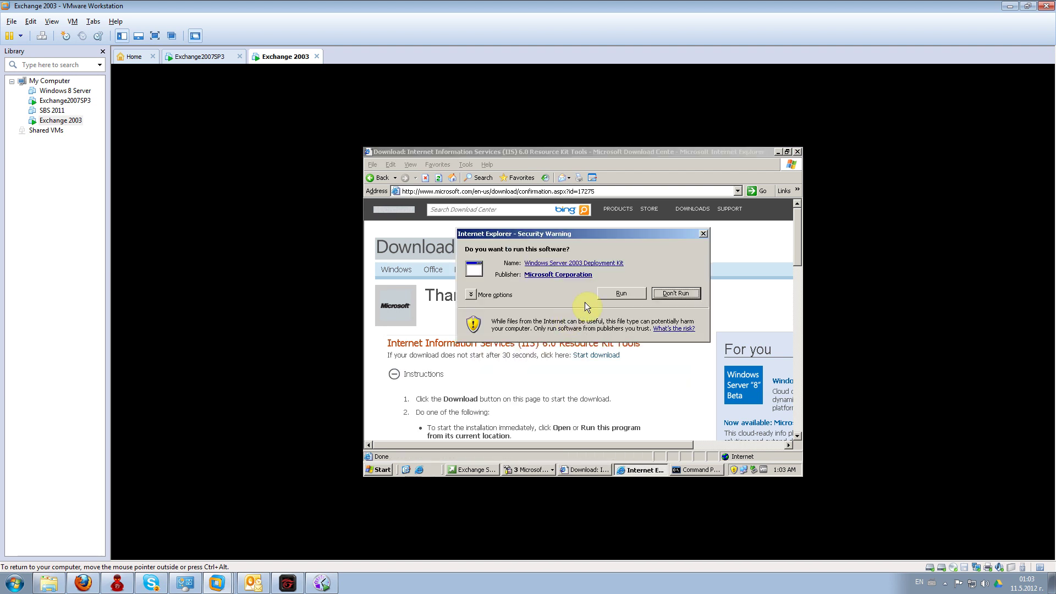
pyautogui.click(601, 293)
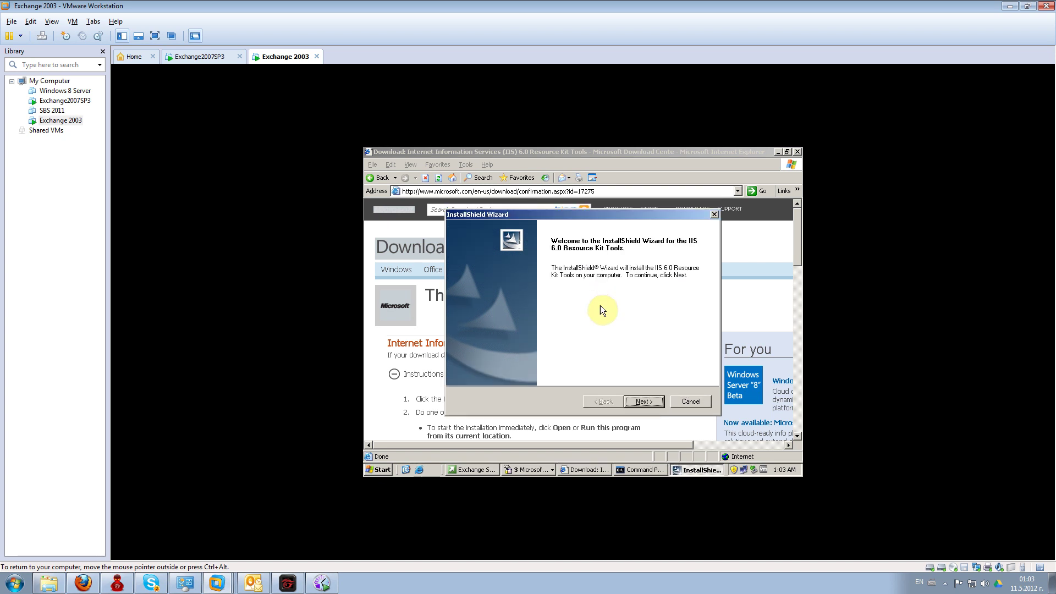
# - Complete the InstallShield wizard, accepting the licence agreement and default pages
pyautogui.click(638, 401)
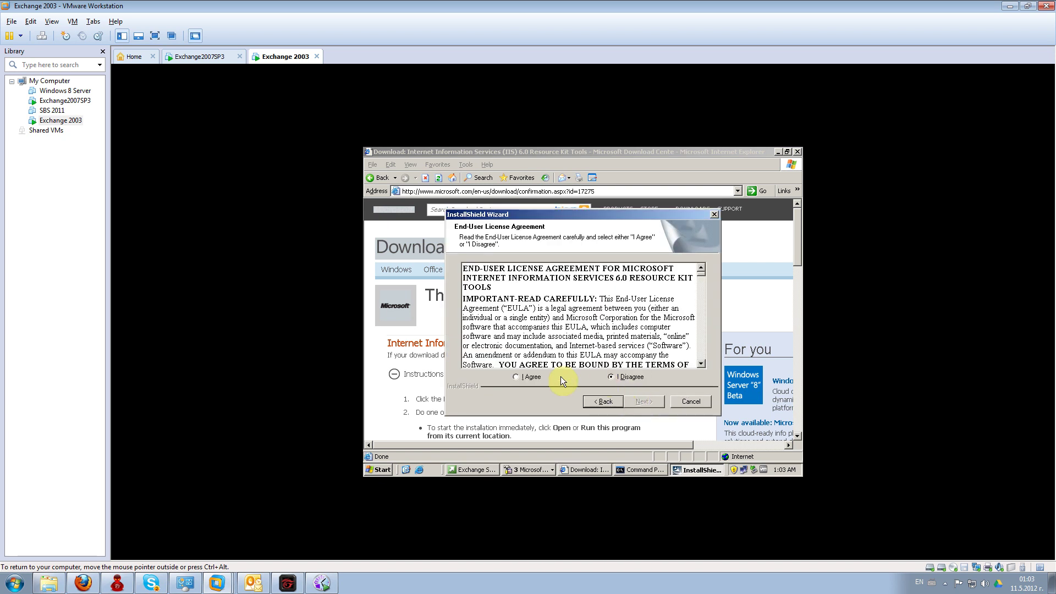
pyautogui.click(531, 376)
pyautogui.click(647, 402)
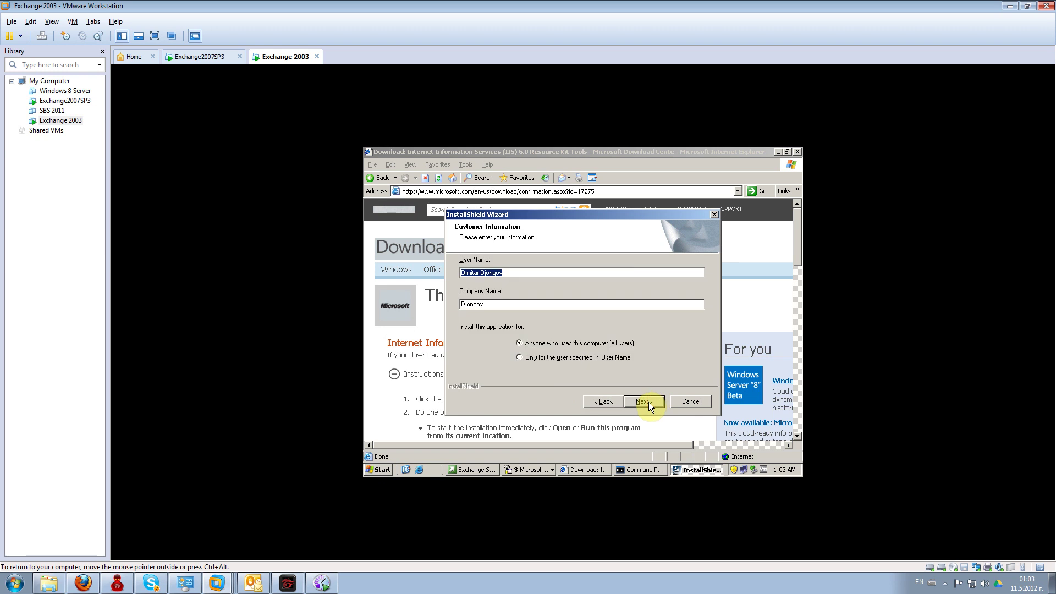
pyautogui.click(642, 401)
pyautogui.click(642, 401)
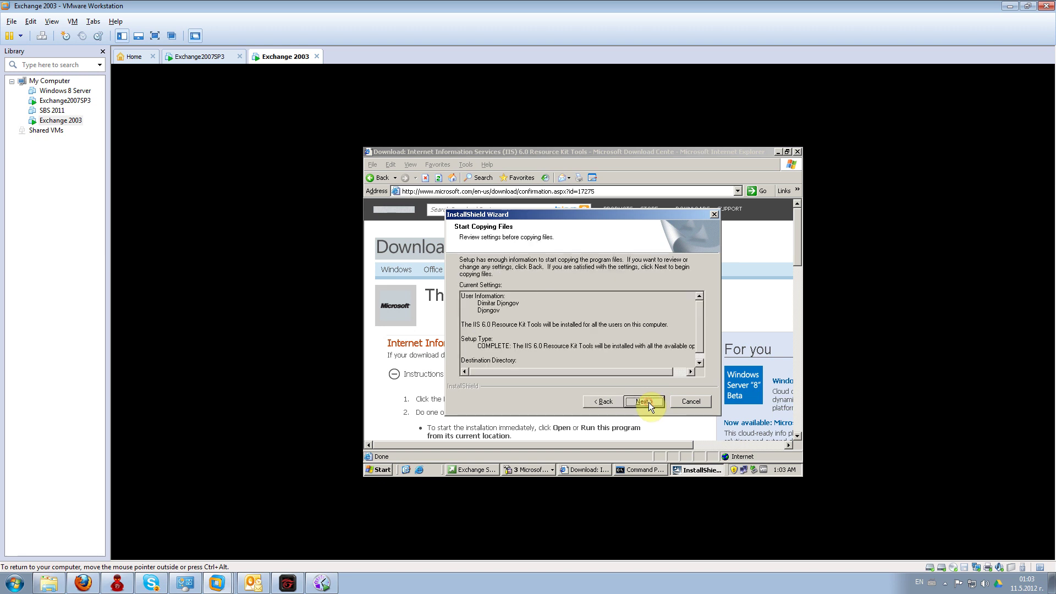
pyautogui.click(643, 401)
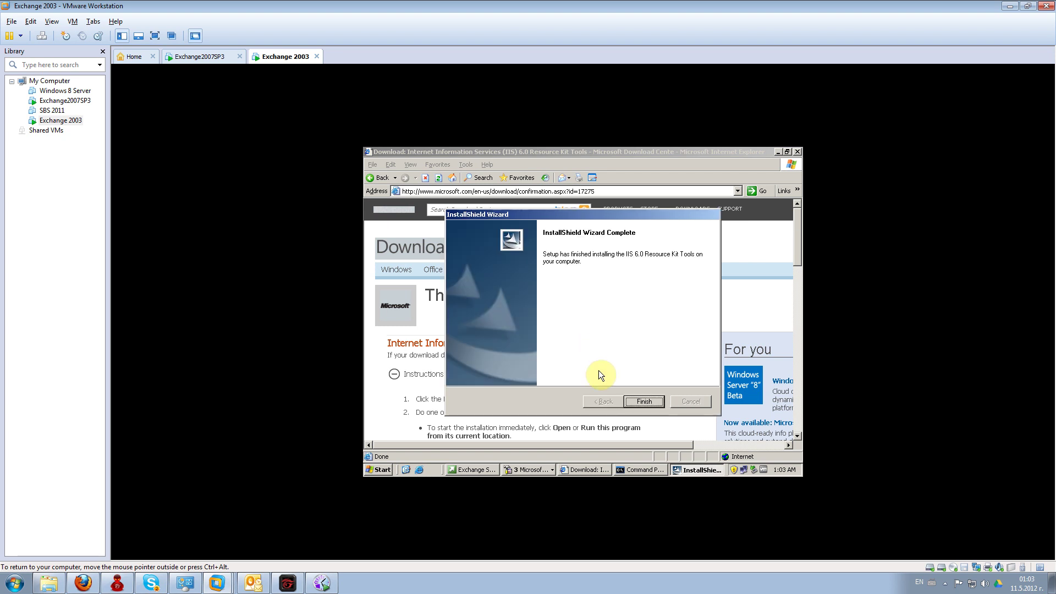
pyautogui.click(642, 401)
pyautogui.click(384, 467)
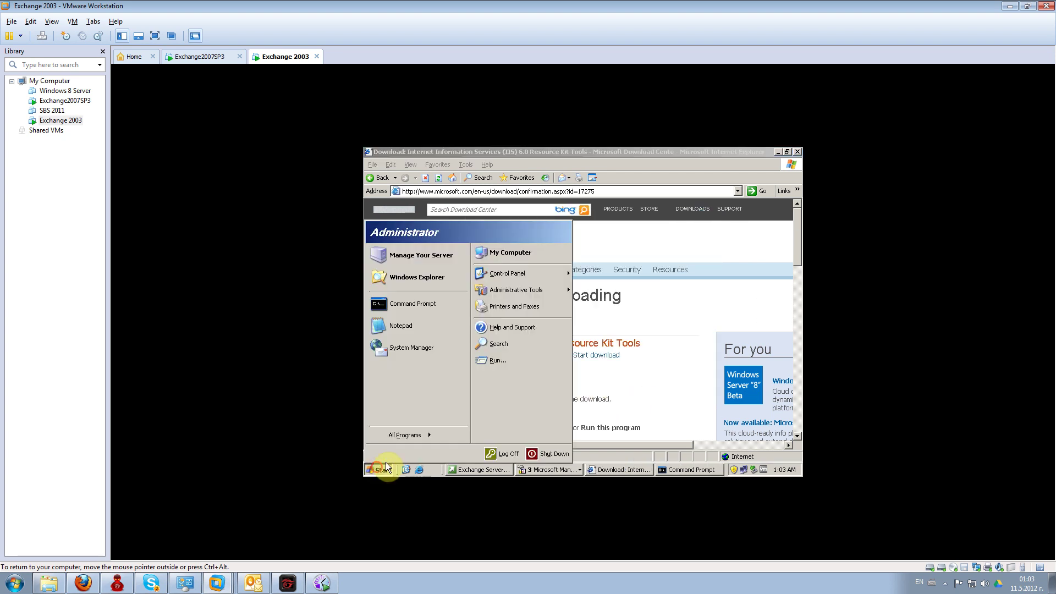
# - Launch SelfSSL from All Programs > IIS Resources > SelfSSL
pyautogui.click(407, 432)
pyautogui.moveTo(454, 437)
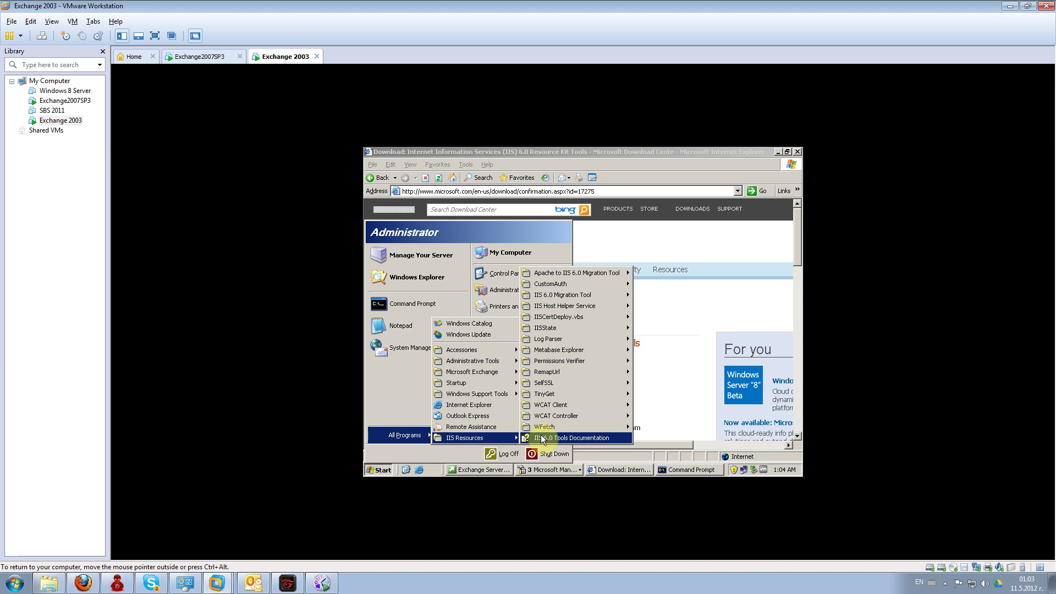
pyautogui.moveTo(593, 385)
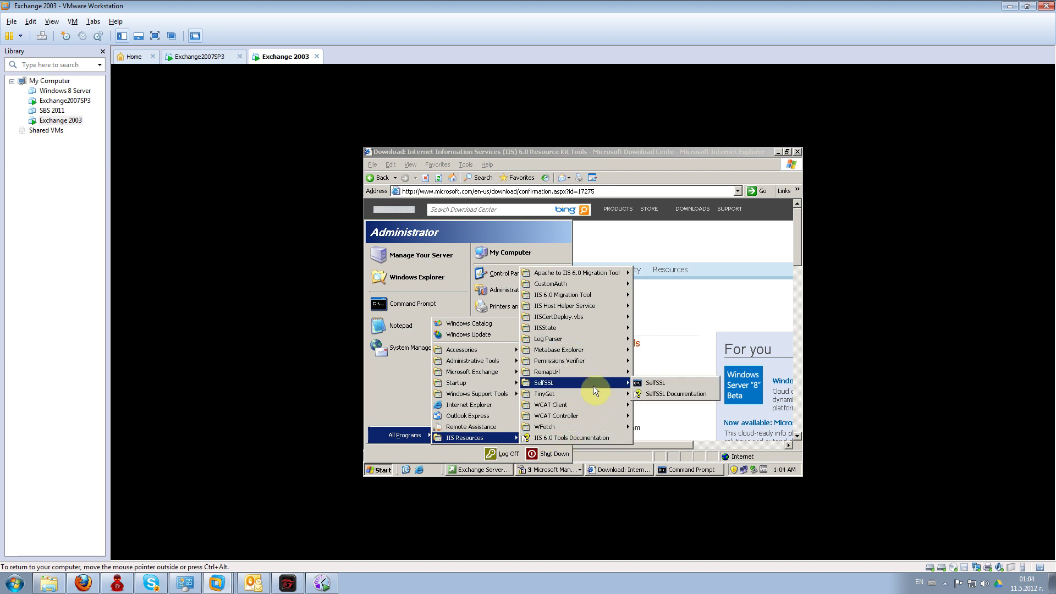
pyautogui.click(638, 383)
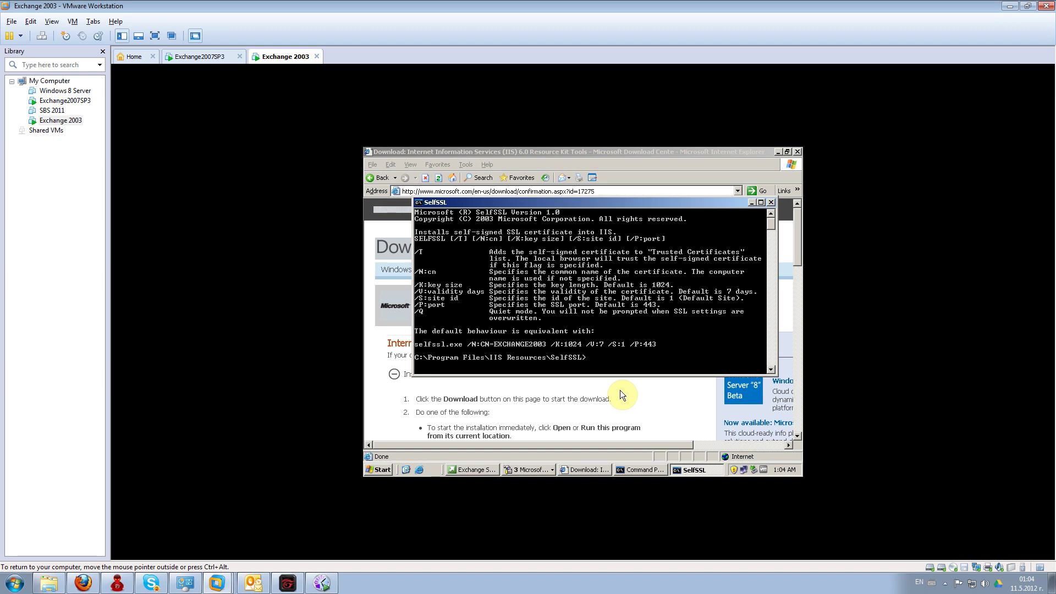
pyautogui.click(253, 582)
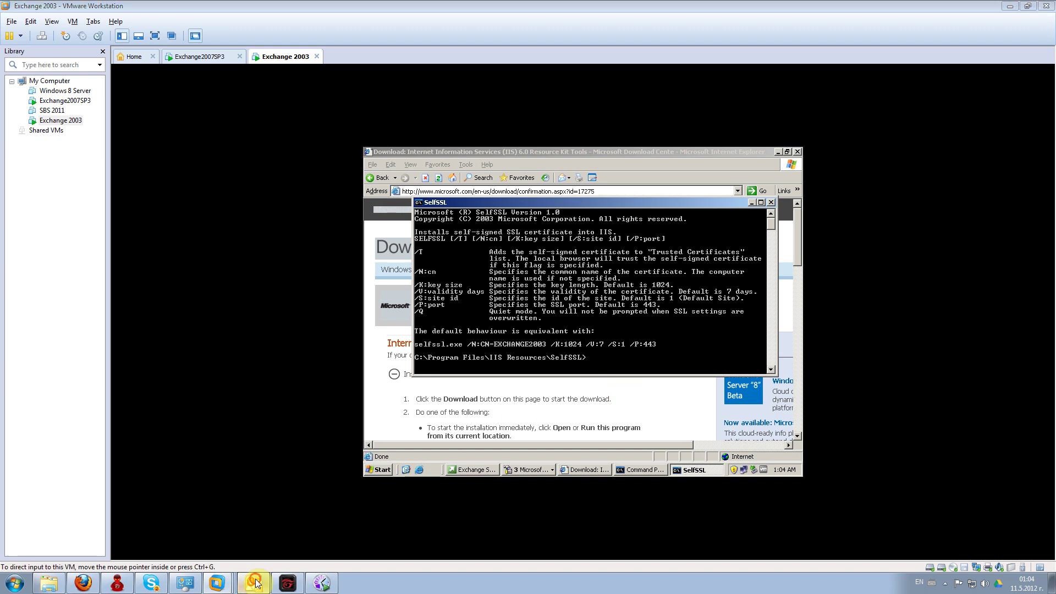
# - Copy the 'selfssl /N:CN=mail.bafe.org.uk /K:1024 /S:2874 /P:443 /V:365' command from the IT E-mails message
pyautogui.click(55, 176)
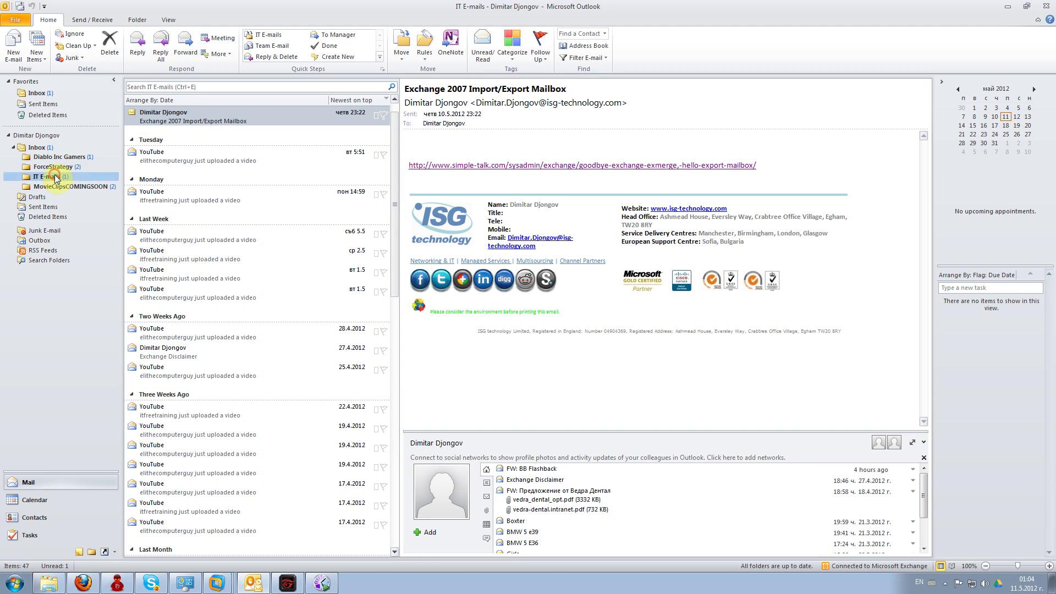
pyautogui.moveTo(396, 170); pyautogui.dragTo(391, 414)
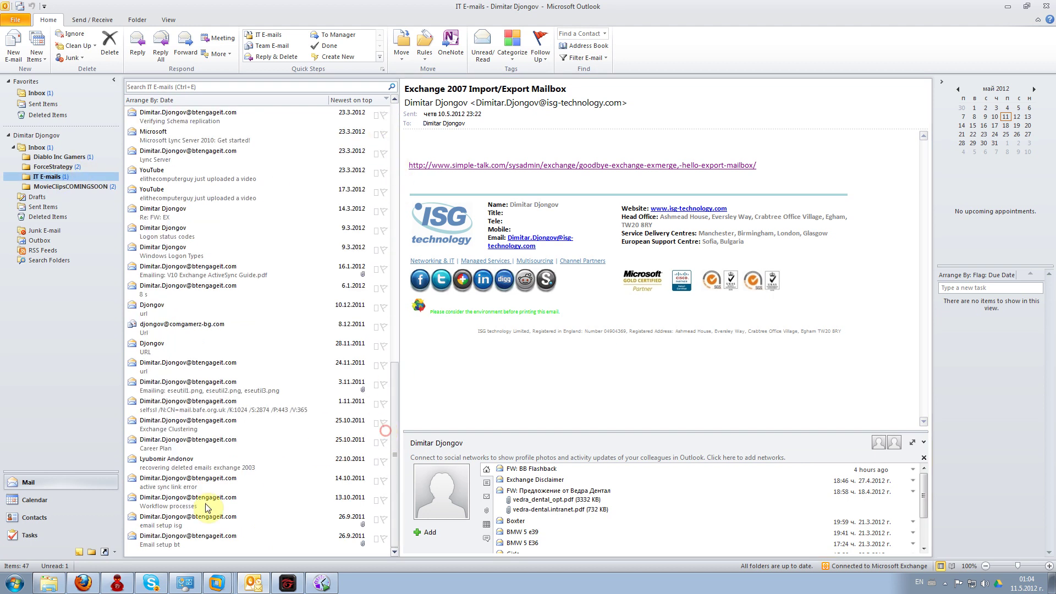
pyautogui.click(187, 540)
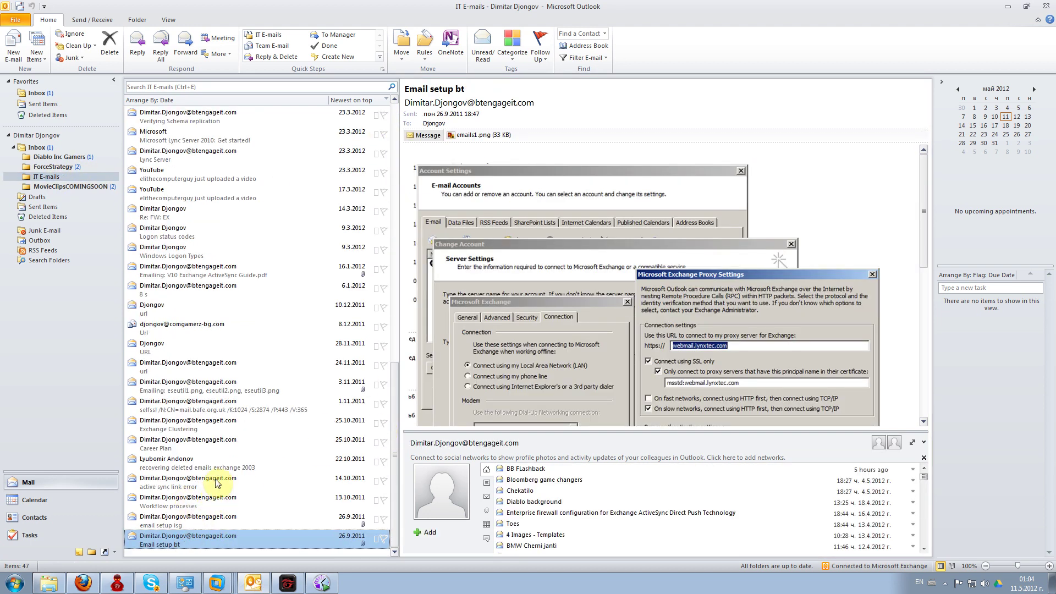
pyautogui.click(237, 406)
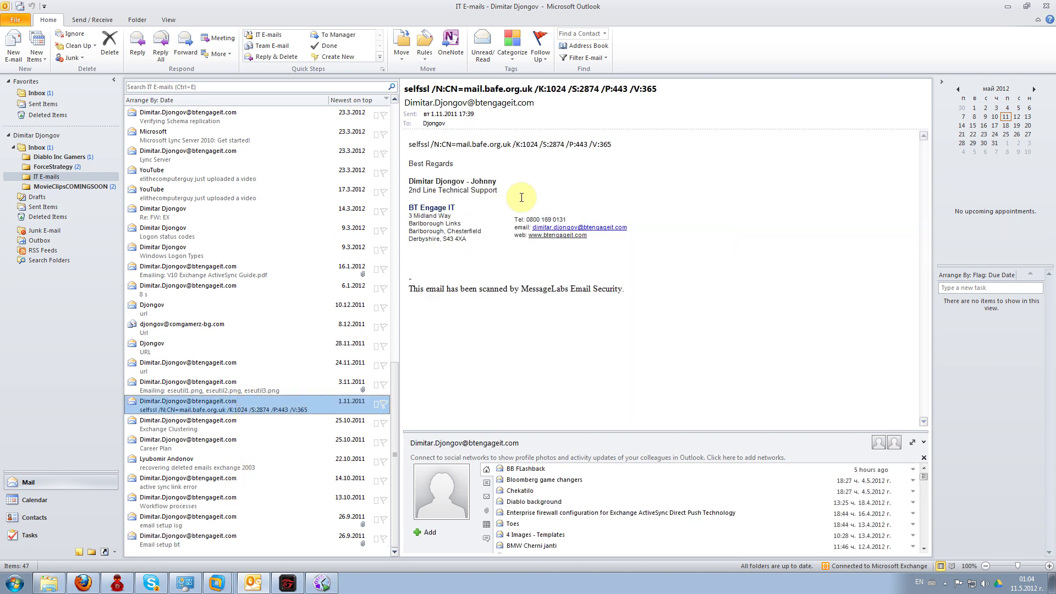
pyautogui.moveTo(611, 145); pyautogui.dragTo(414, 144)
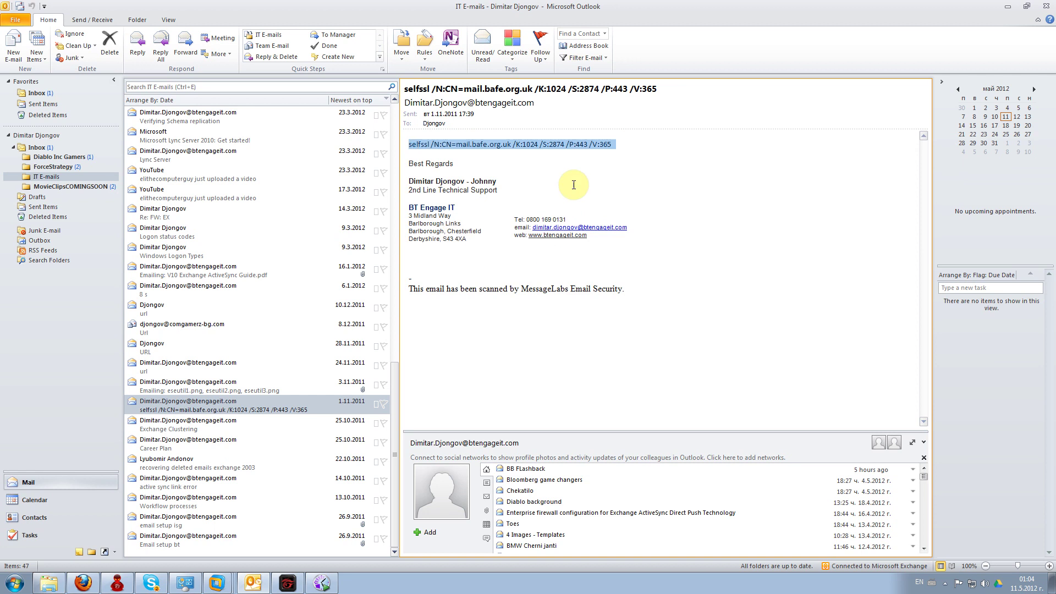
pyautogui.click(609, 147)
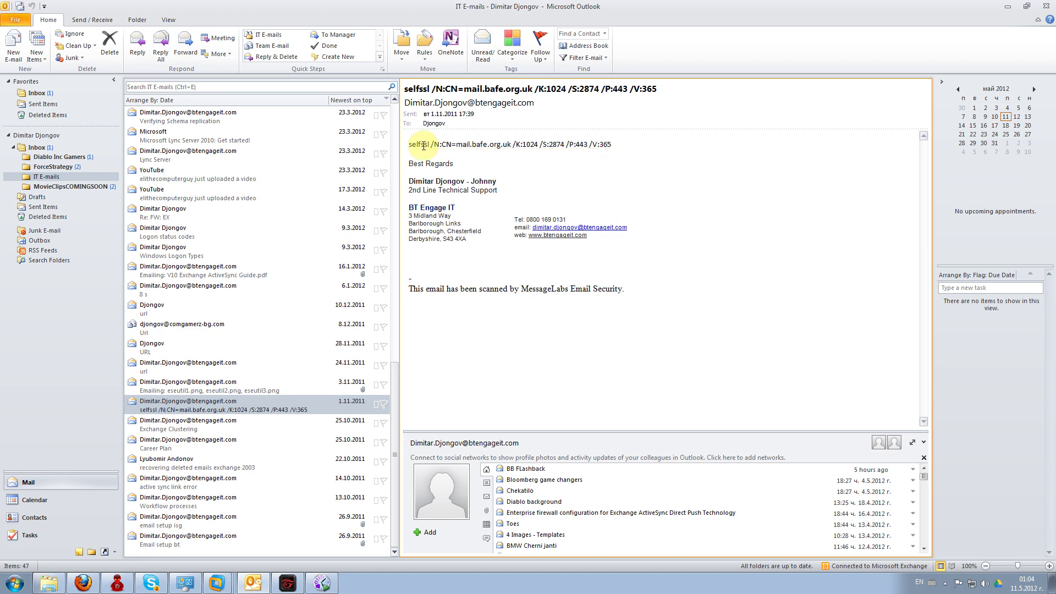
pyautogui.moveTo(409, 144); pyautogui.dragTo(614, 145)
pyautogui.press('cmd+c')
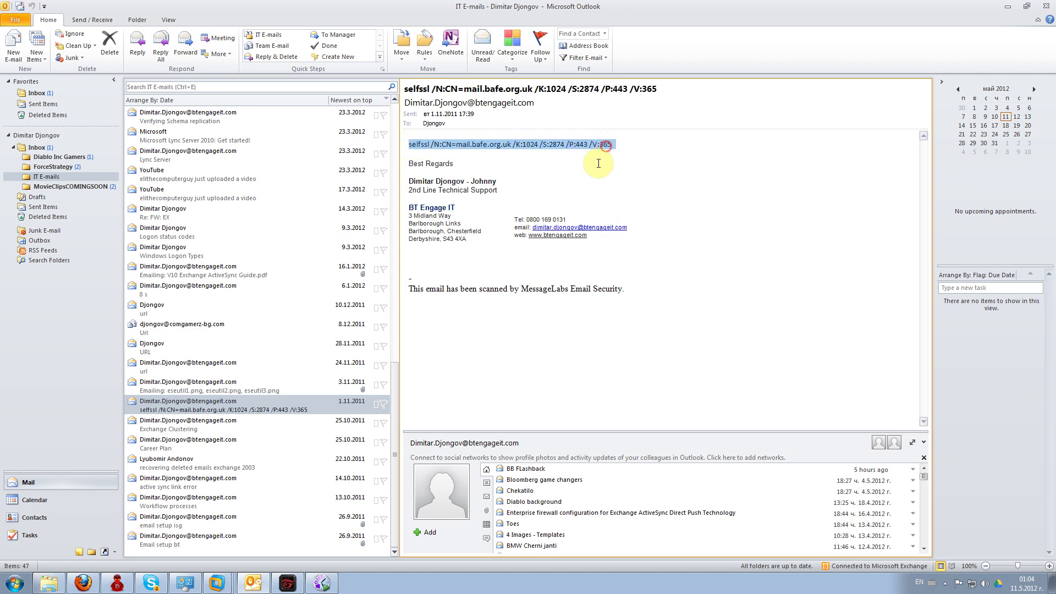
pyautogui.click(217, 583)
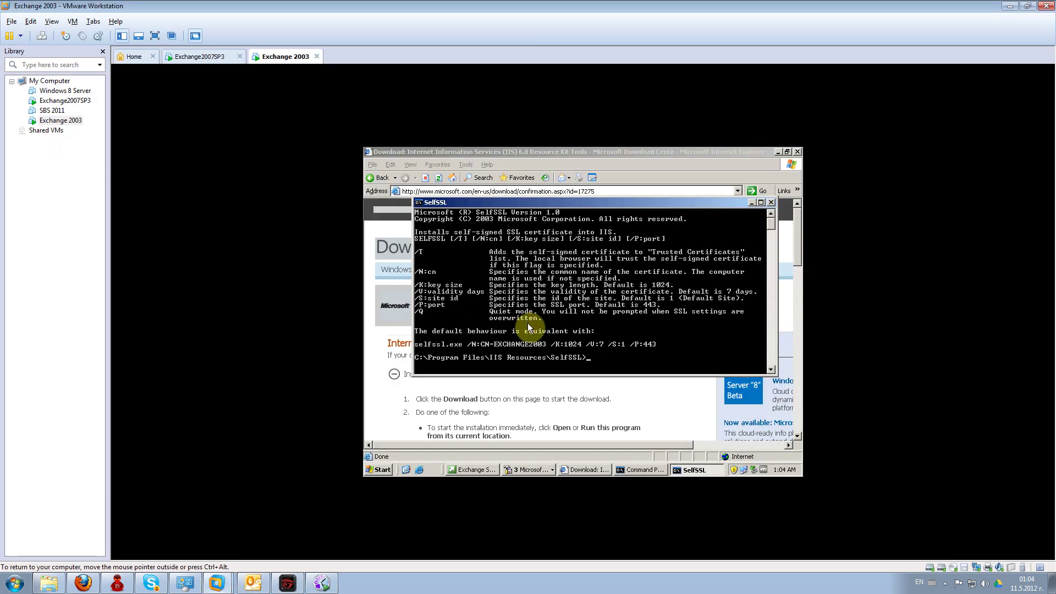
# - Paste the selfssl command, change the host name to exchange2k3.local, and run it
pyautogui.rightClick(527, 322)
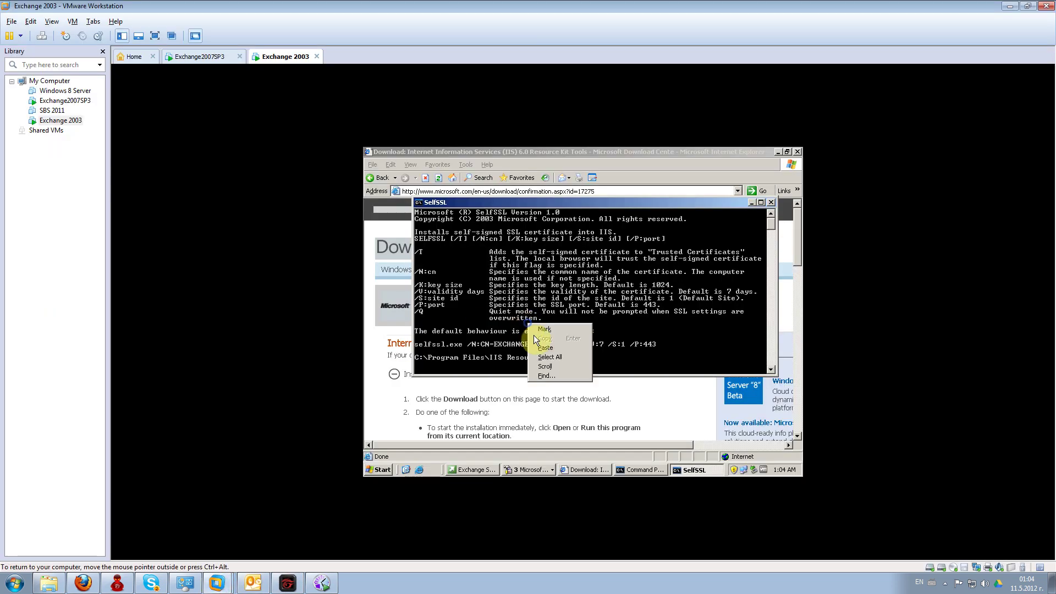
pyautogui.click(544, 347)
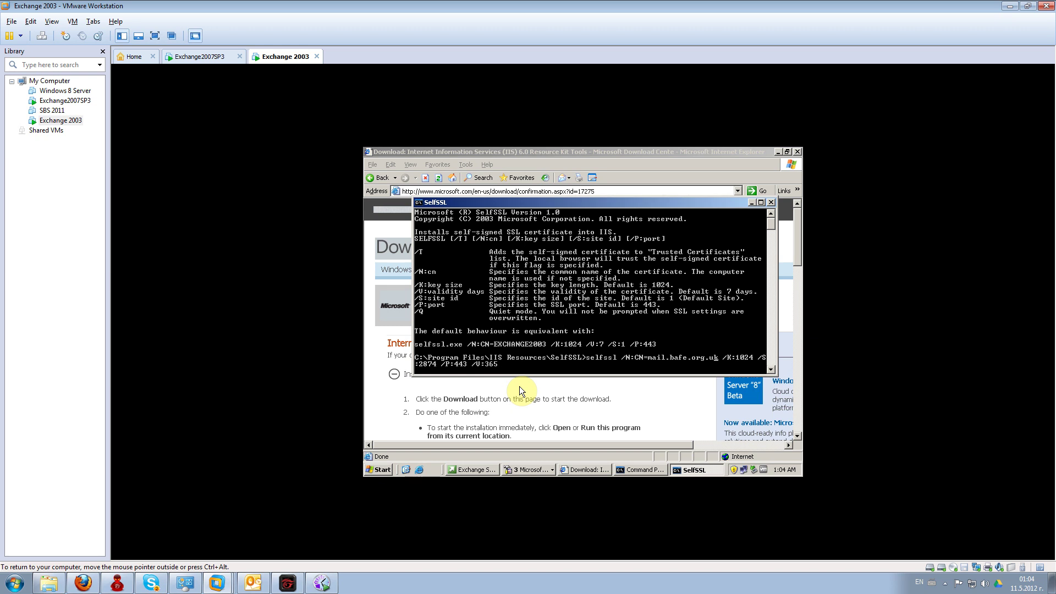
pyautogui.press('Delete')
pyautogui.press('BackSpace')
pyautogui.press('BackSpace')
pyautogui.press('BackSpace')
pyautogui.press('BackSpace')
pyautogui.press('BackSpace')
pyautogui.press('BackSpace')
pyautogui.press('BackSpace')
pyautogui.press('BackSpace')
pyautogui.press('BackSpace')
pyautogui.press('BackSpace')
pyautogui.press('BackSpace')
pyautogui.press('BackSpace')
pyautogui.press('BackSpace')
pyautogui.press('BackSpace')
pyautogui.press('BackSpace')
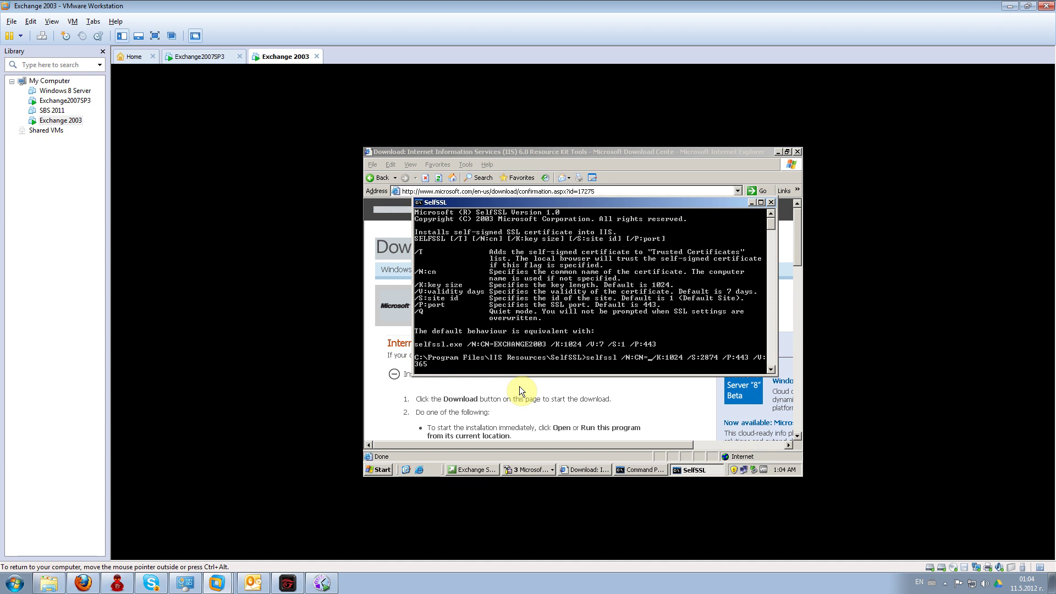
pyautogui.write('exchange20')
pyautogui.press('BackSpace')
pyautogui.write('k3.l')
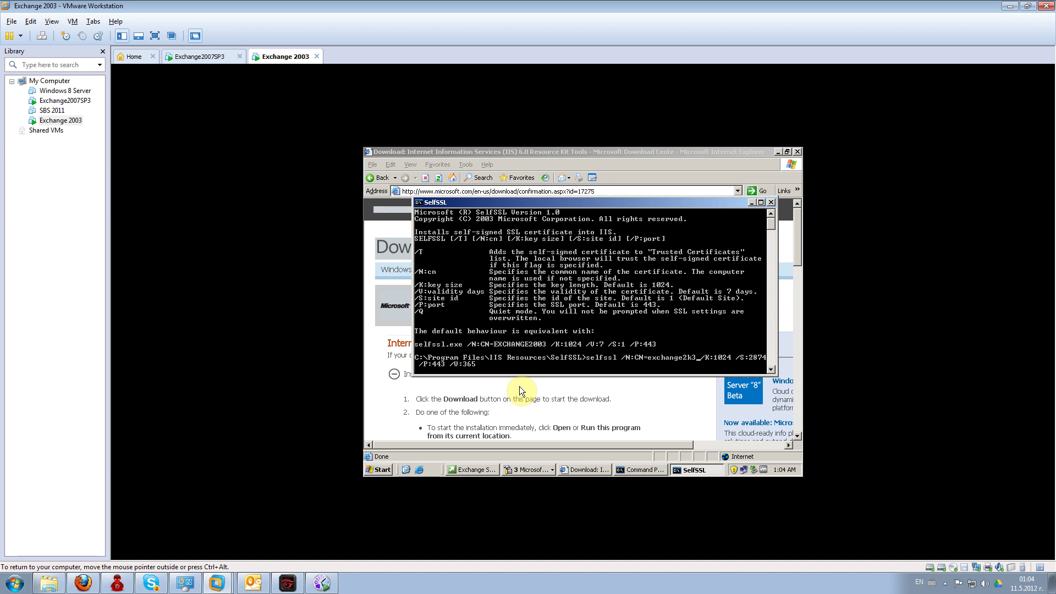
pyautogui.write('ocal')
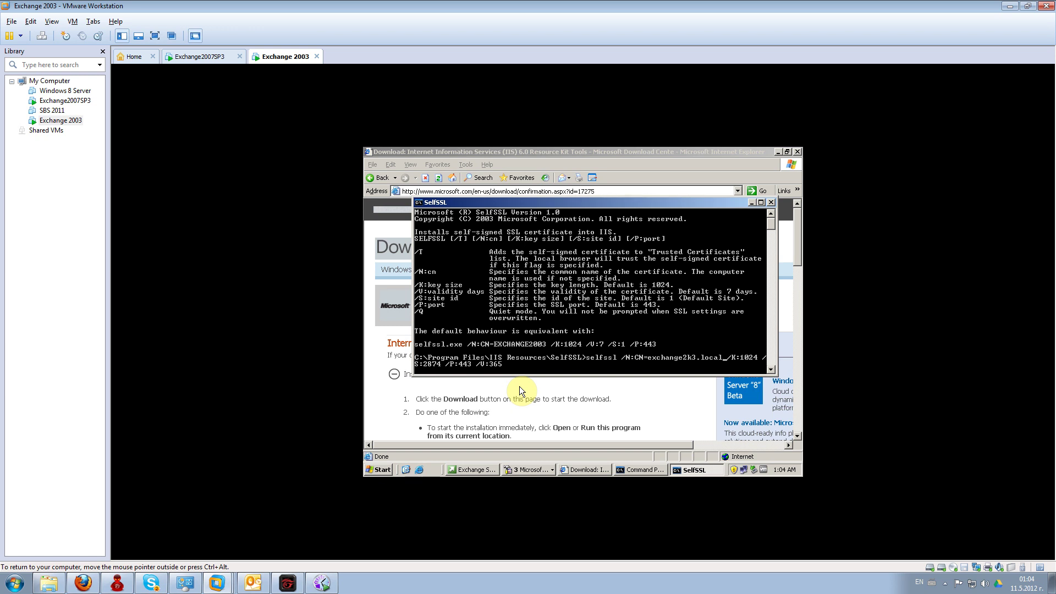
pyautogui.press('Return')
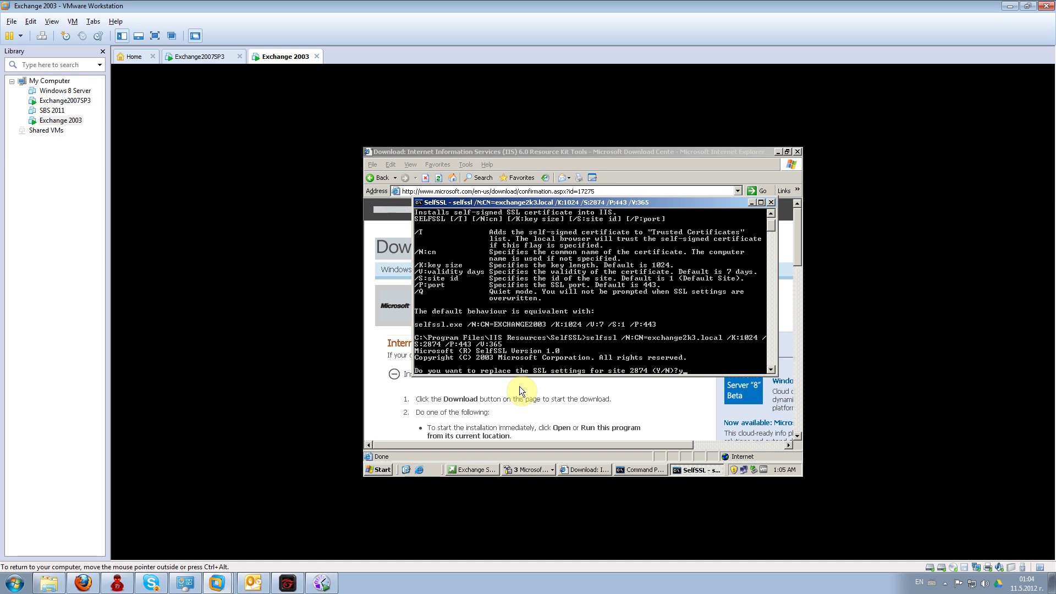
pyautogui.press('Return')
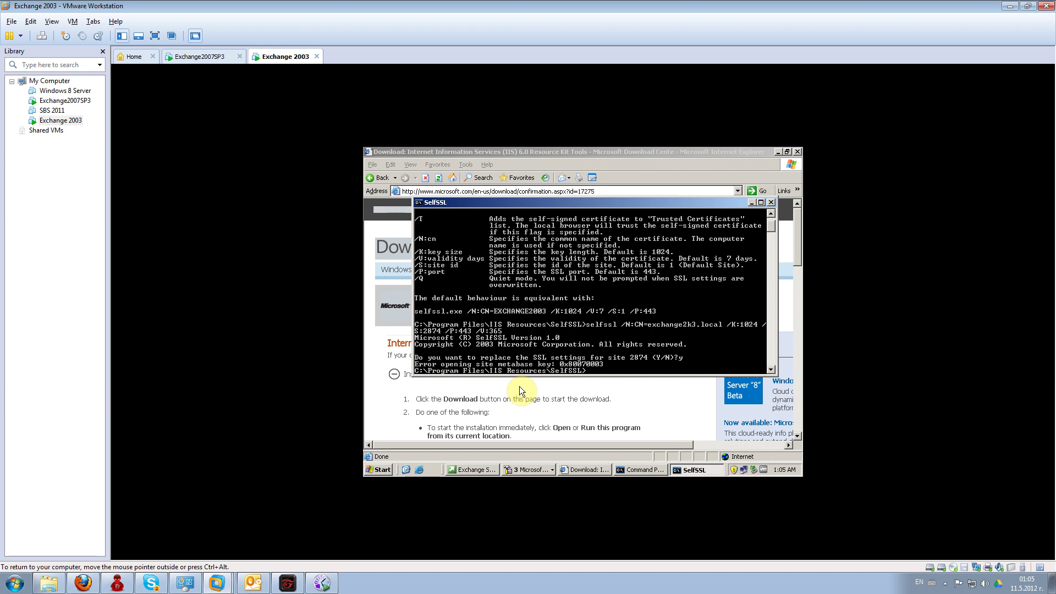
# - Rerun selfssl with default settings and answer y to replace site 1's SSL settings
pyautogui.write('selfssl')
pyautogui.press('Return')
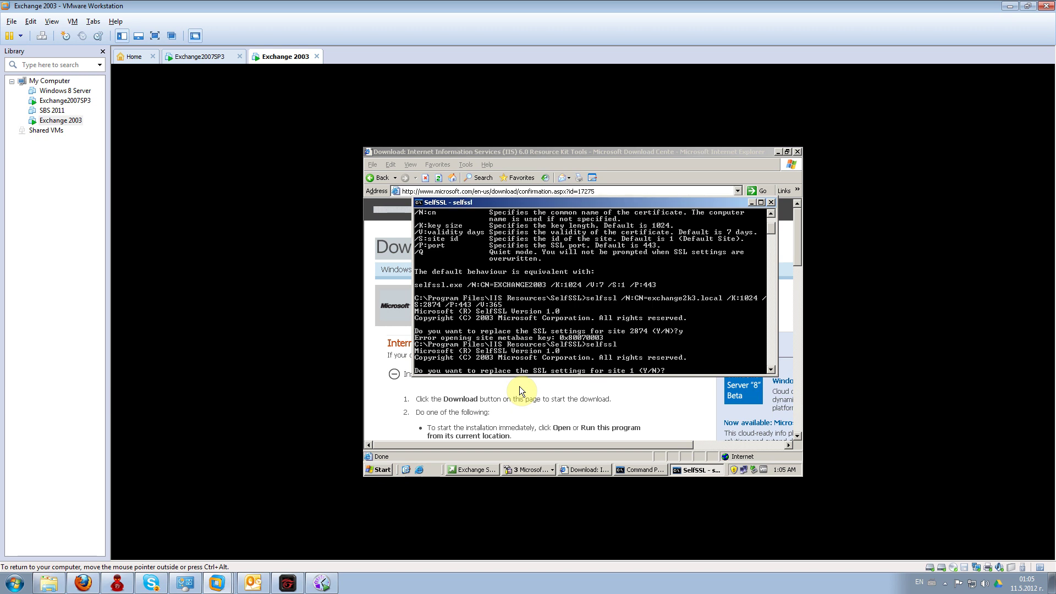
pyautogui.write('y')
pyautogui.press('Return')
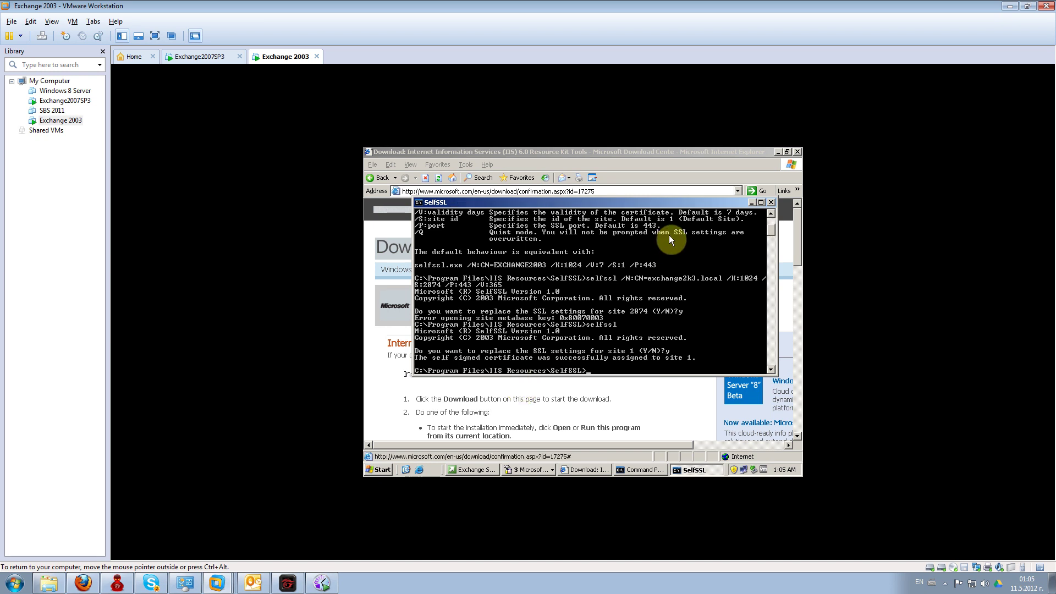
pyautogui.click(751, 202)
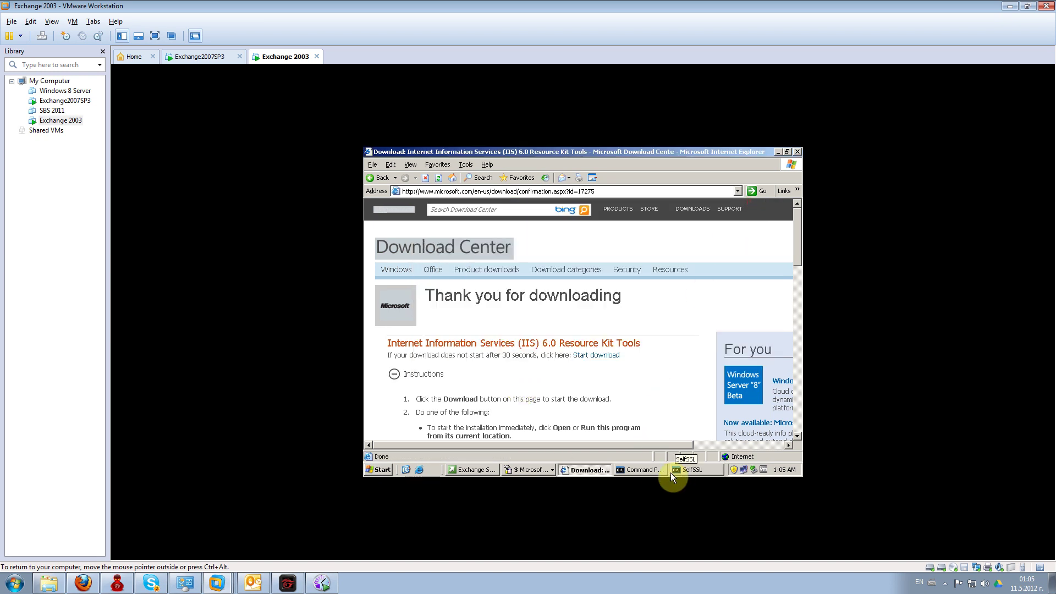
pyautogui.click(545, 469)
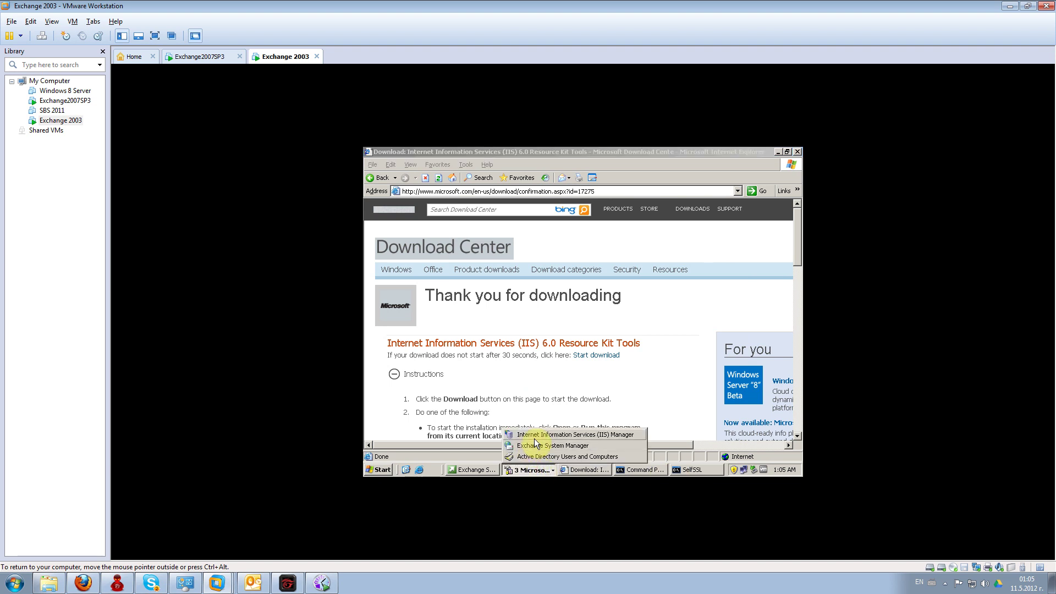
pyautogui.click(533, 435)
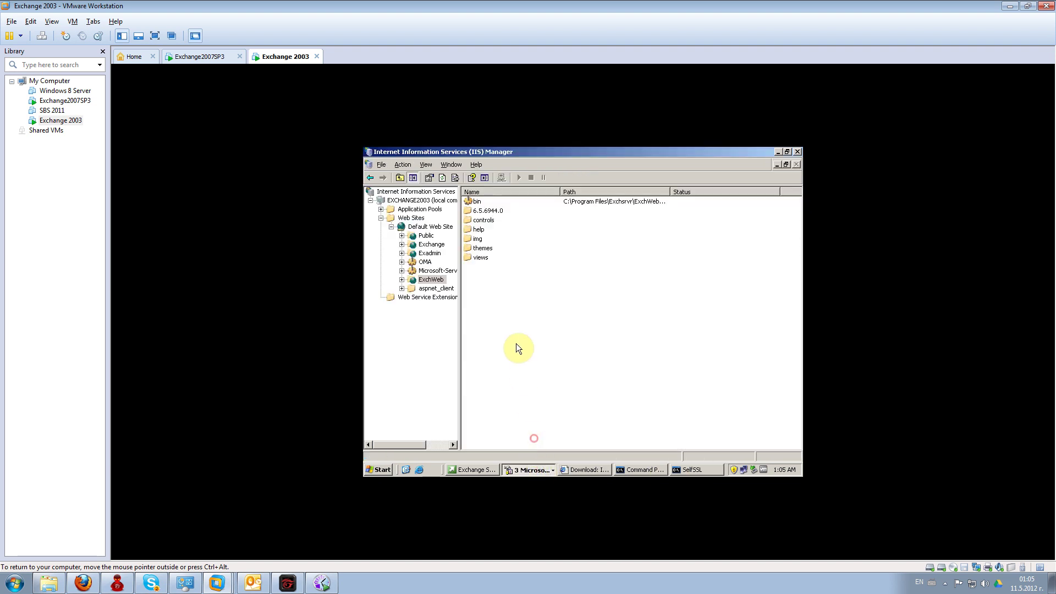
pyautogui.click(429, 245)
pyautogui.rightClick(429, 245)
pyautogui.click(441, 371)
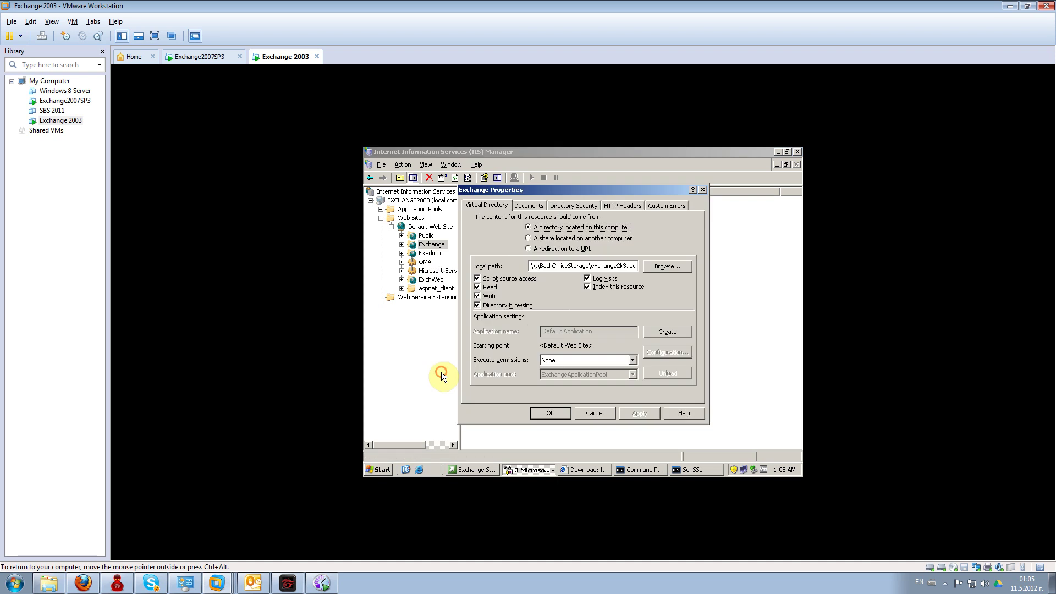
pyautogui.click(567, 205)
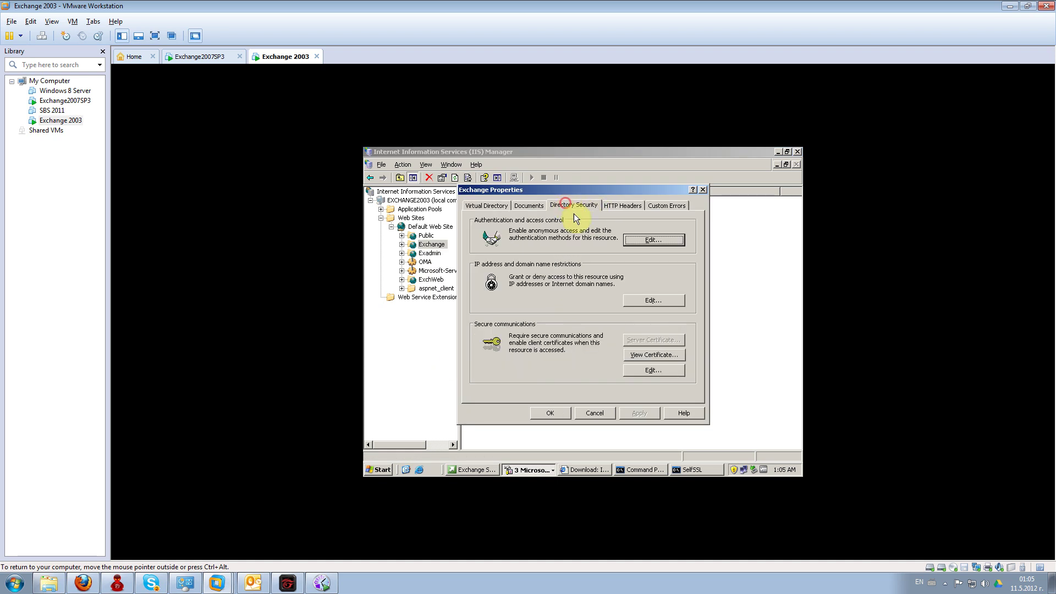
pyautogui.click(634, 354)
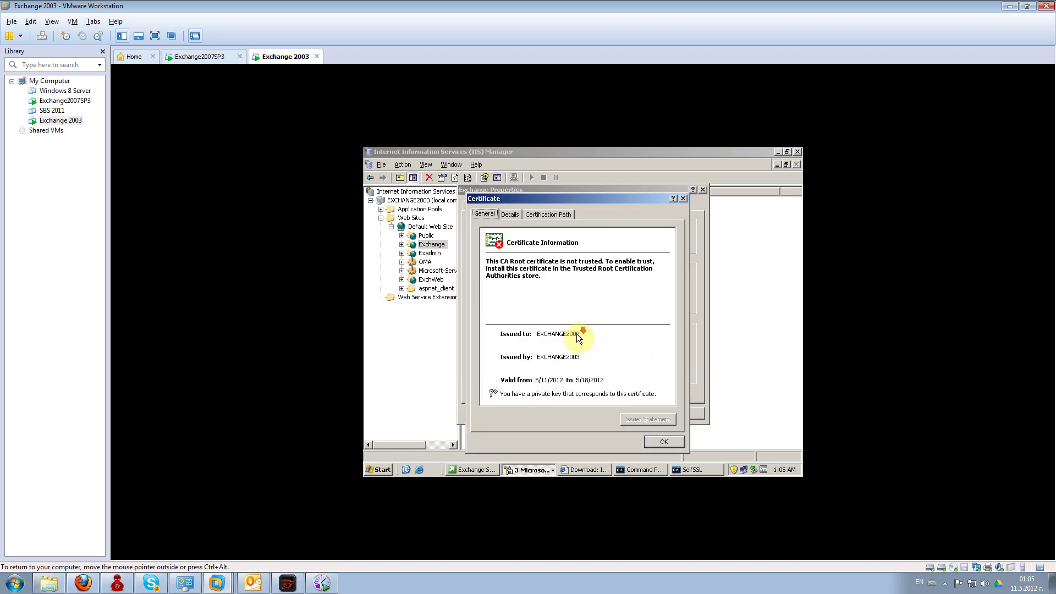
pyautogui.click(658, 440)
pyautogui.click(659, 442)
pyautogui.click(652, 373)
pyautogui.press('Escape')
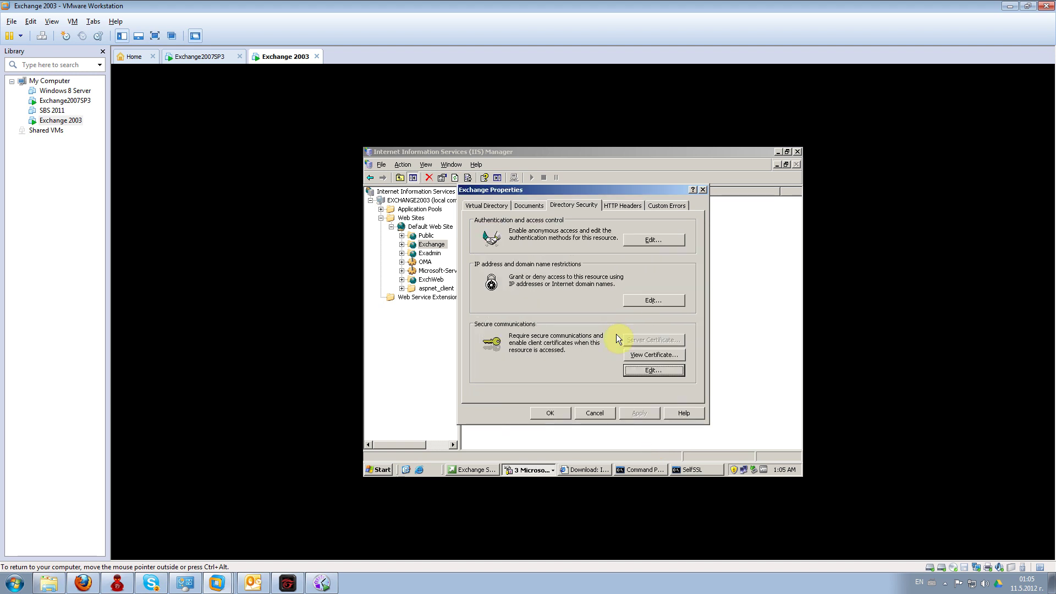
pyautogui.click(549, 413)
pyautogui.click(601, 469)
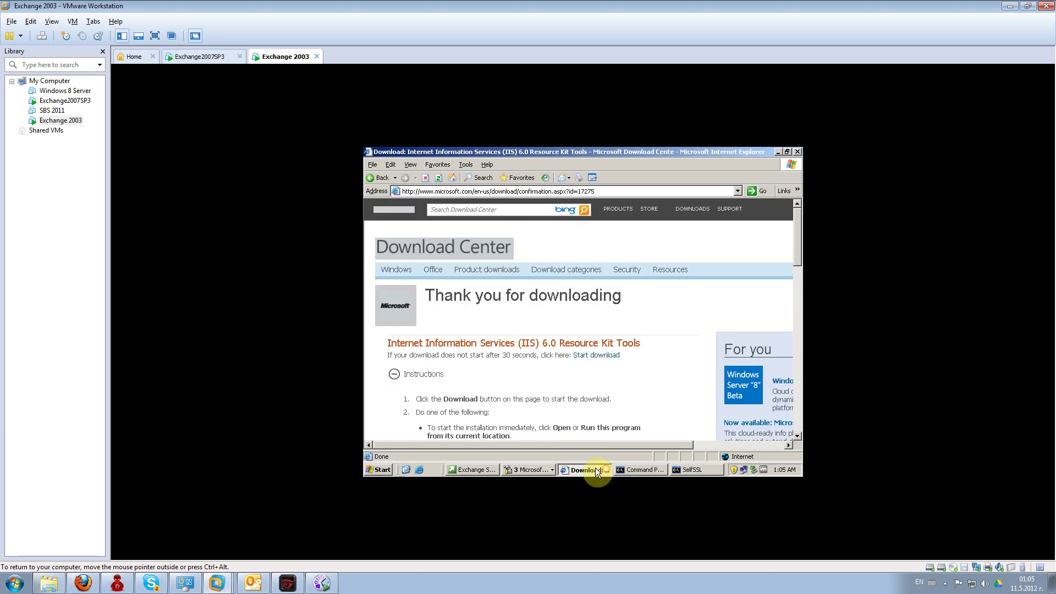
pyautogui.click(545, 191)
pyautogui.write('local')
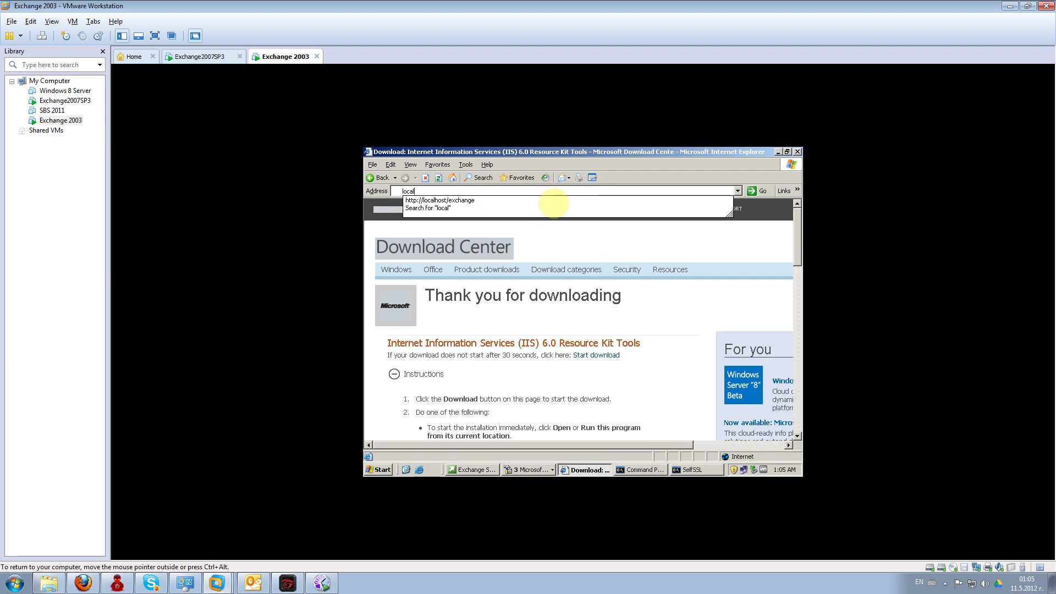
pyautogui.press('Down')
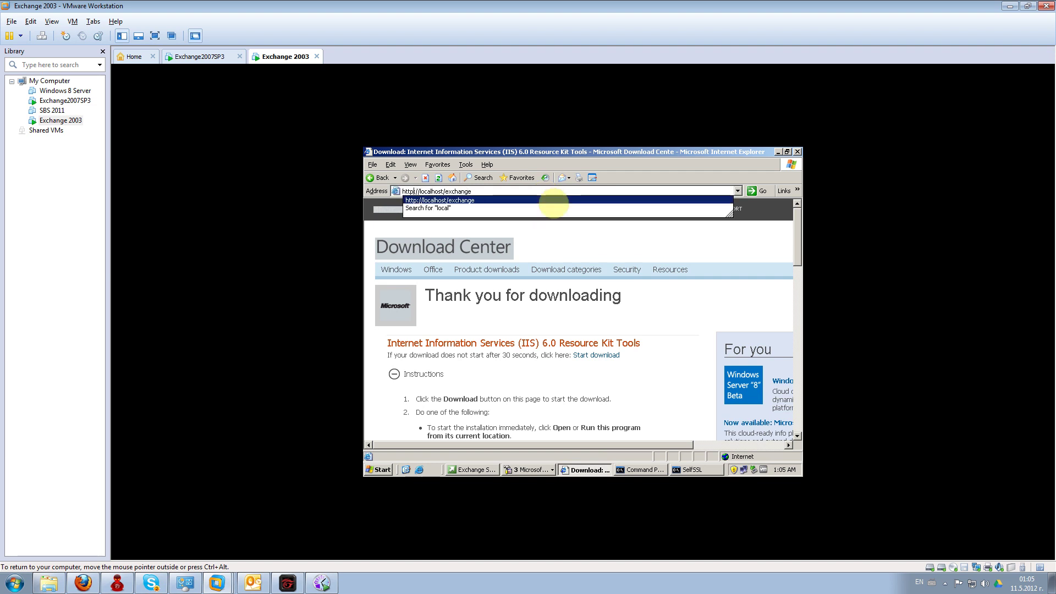
pyautogui.write('s')
pyautogui.press('Return')
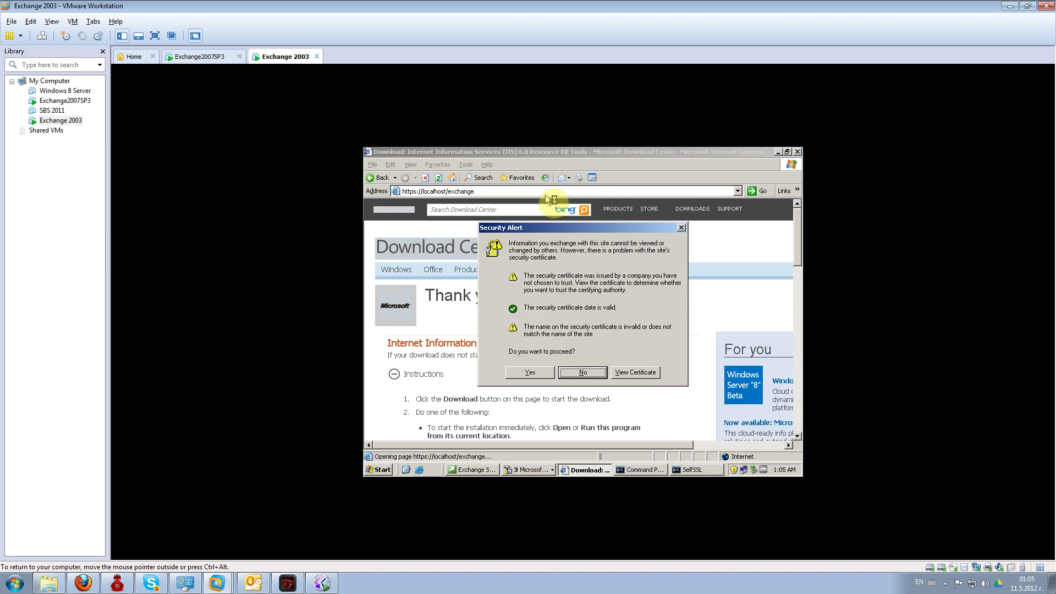
pyautogui.click(537, 371)
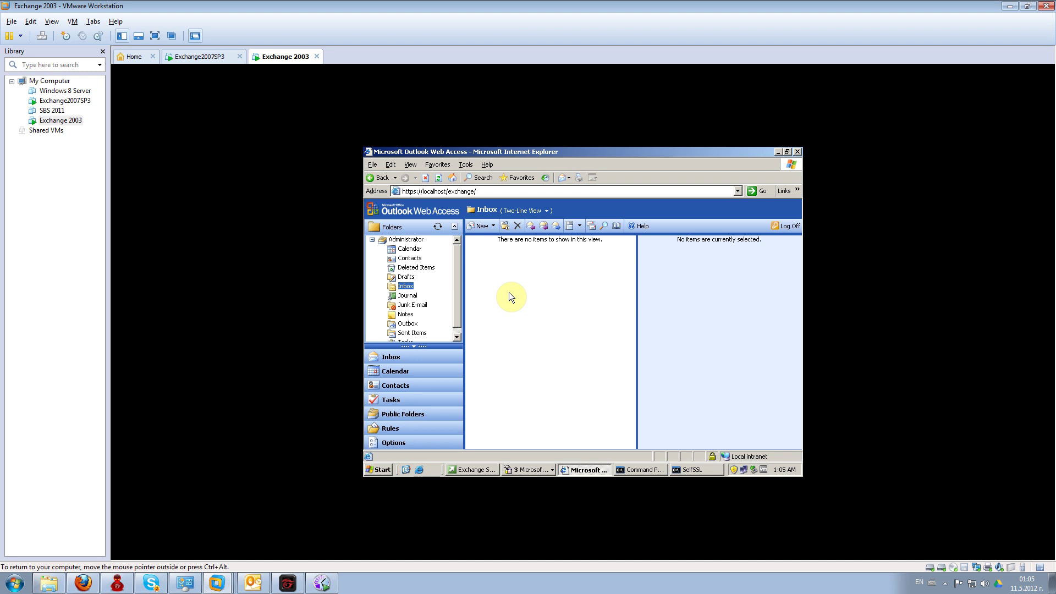
pyautogui.click(785, 226)
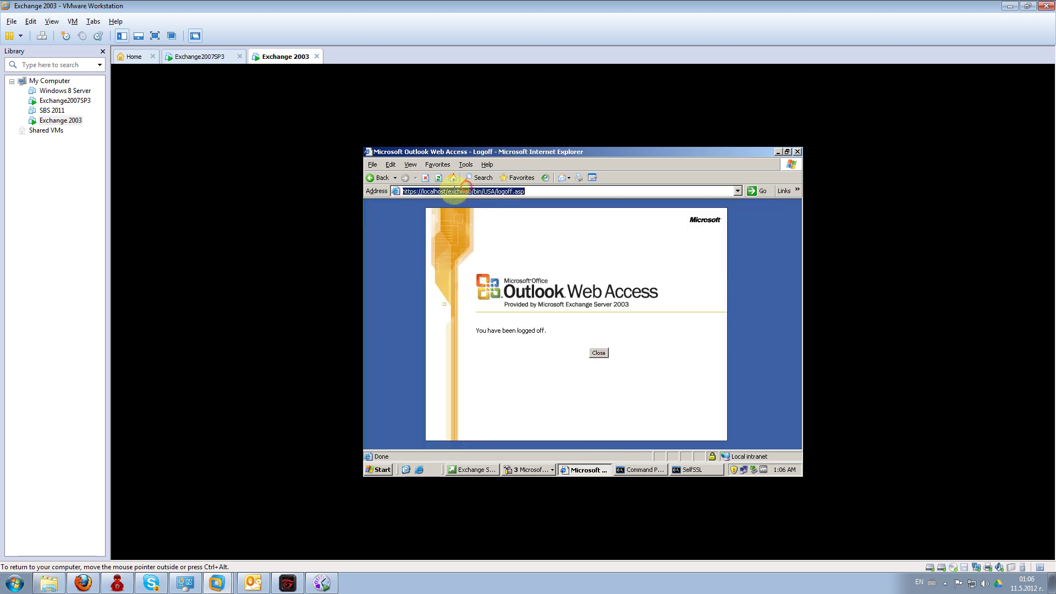
pyautogui.moveTo(452, 191); pyautogui.dragTo(614, 216)
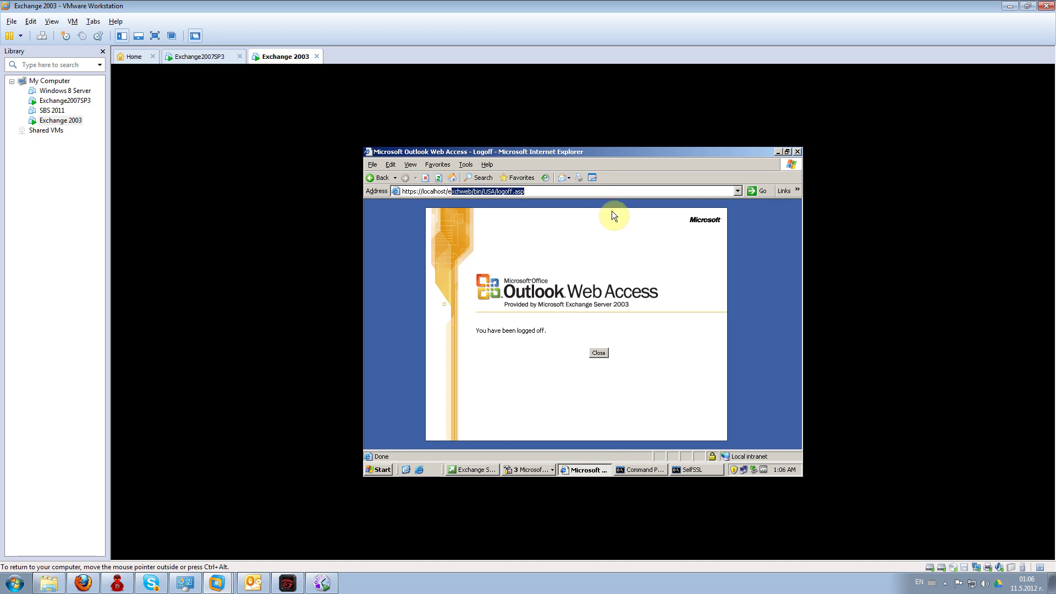
pyautogui.write('ex')
pyautogui.press('BackSpace')
pyautogui.press('BackSpace')
pyautogui.write('xc')
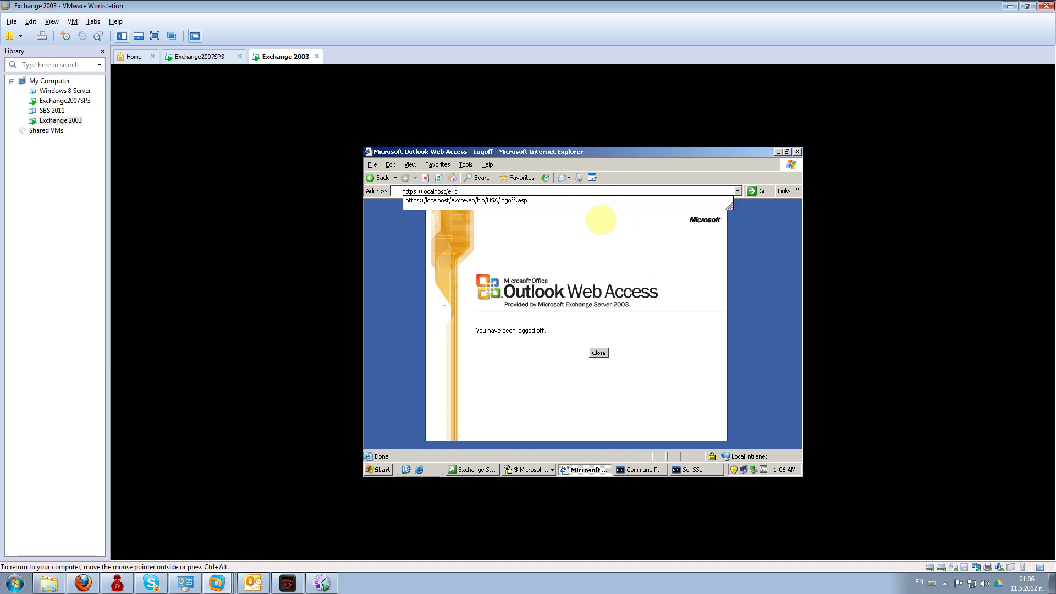
pyautogui.write('hange')
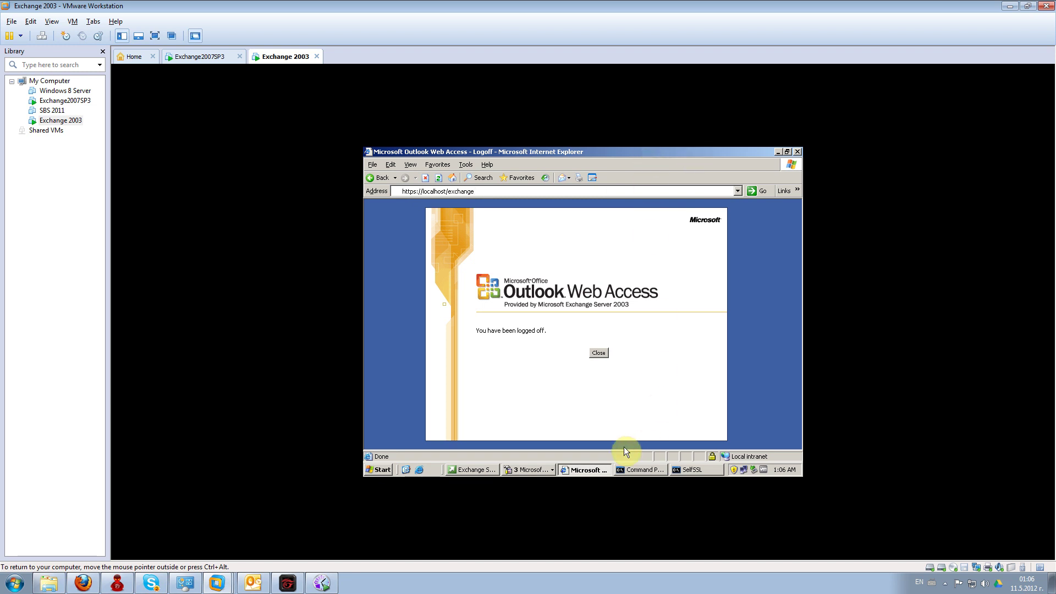
# - Open the properties of the HTTP Exchange Virtual Server in Exchange System Manager
pyautogui.click(520, 470)
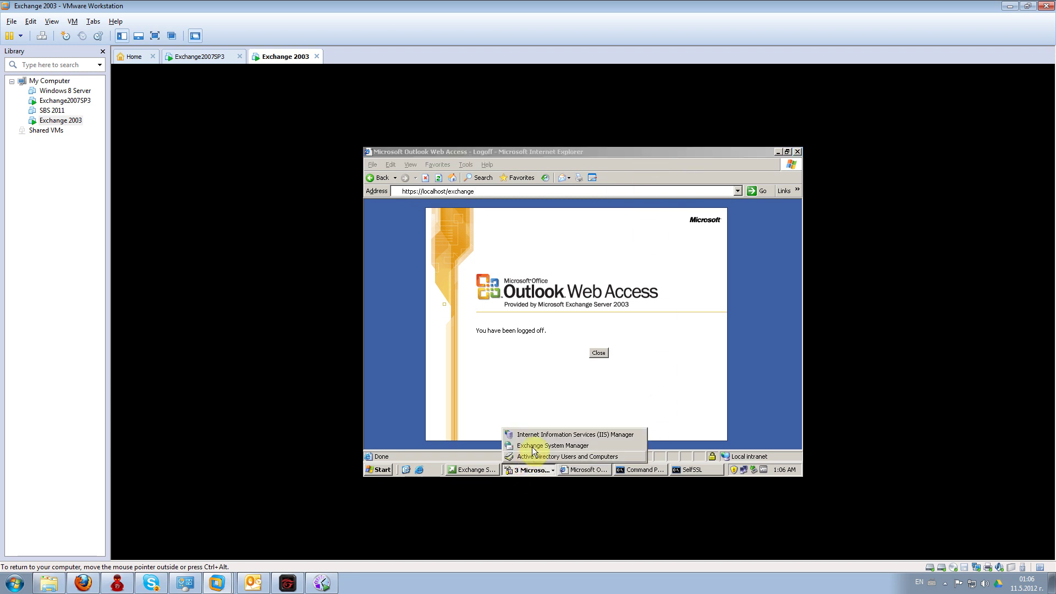
pyautogui.click(532, 446)
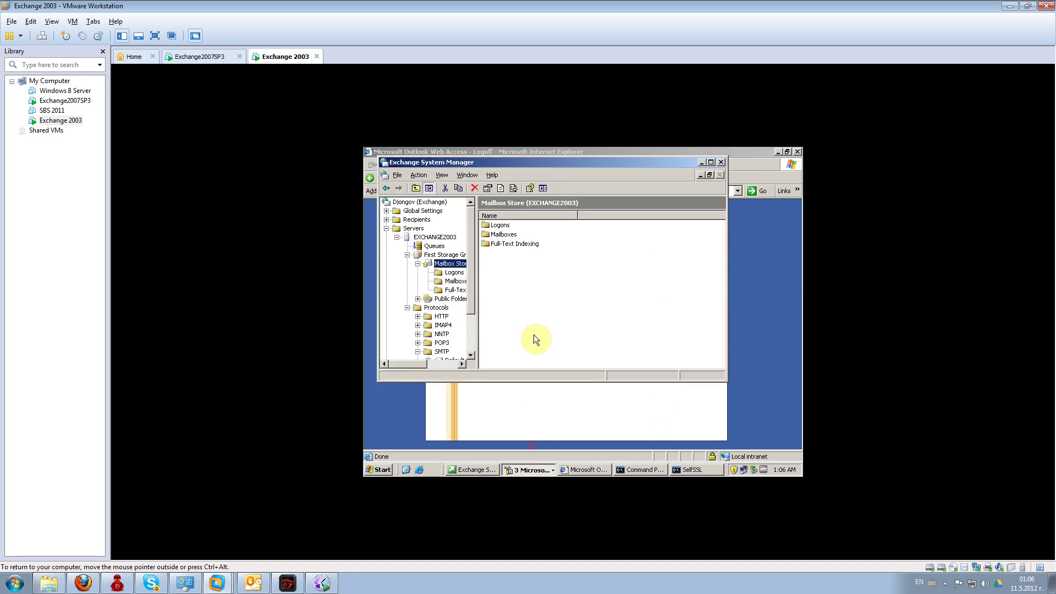
pyautogui.click(431, 319)
pyautogui.rightClick(517, 223)
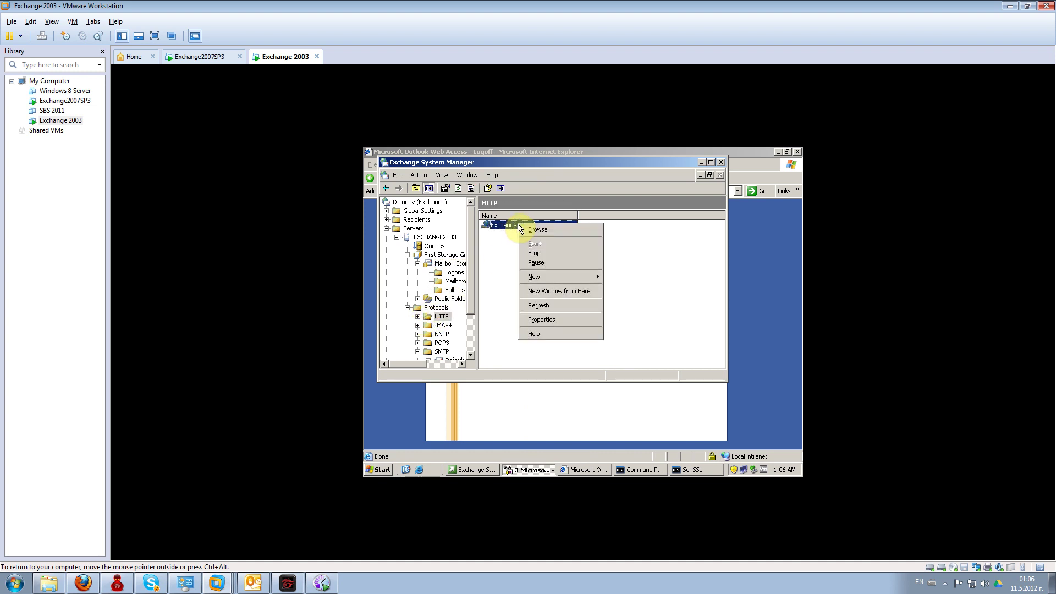
pyautogui.click(536, 319)
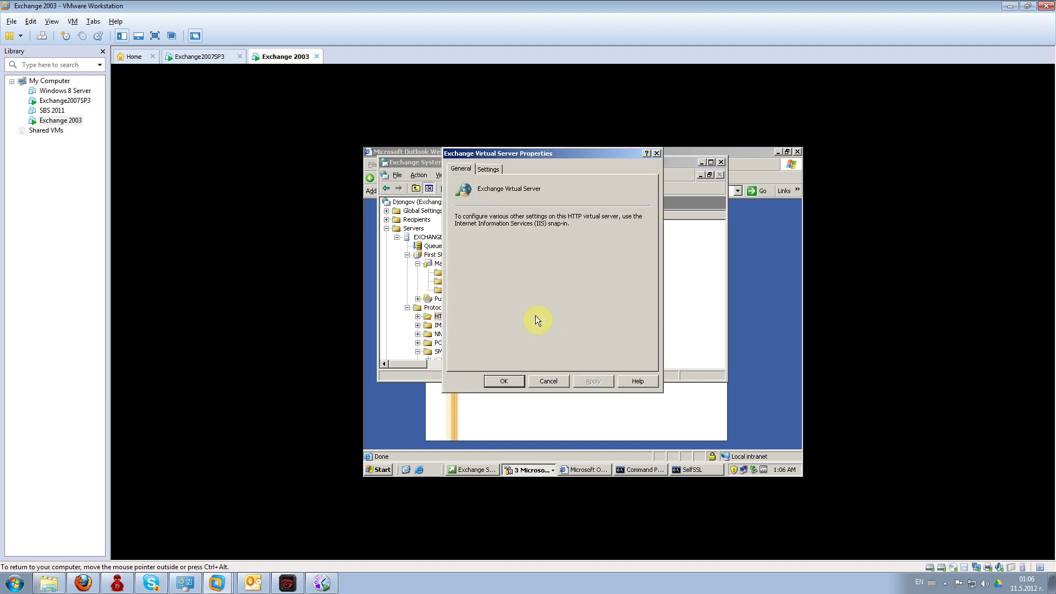
pyautogui.moveTo(500, 154); pyautogui.dragTo(600, 168)
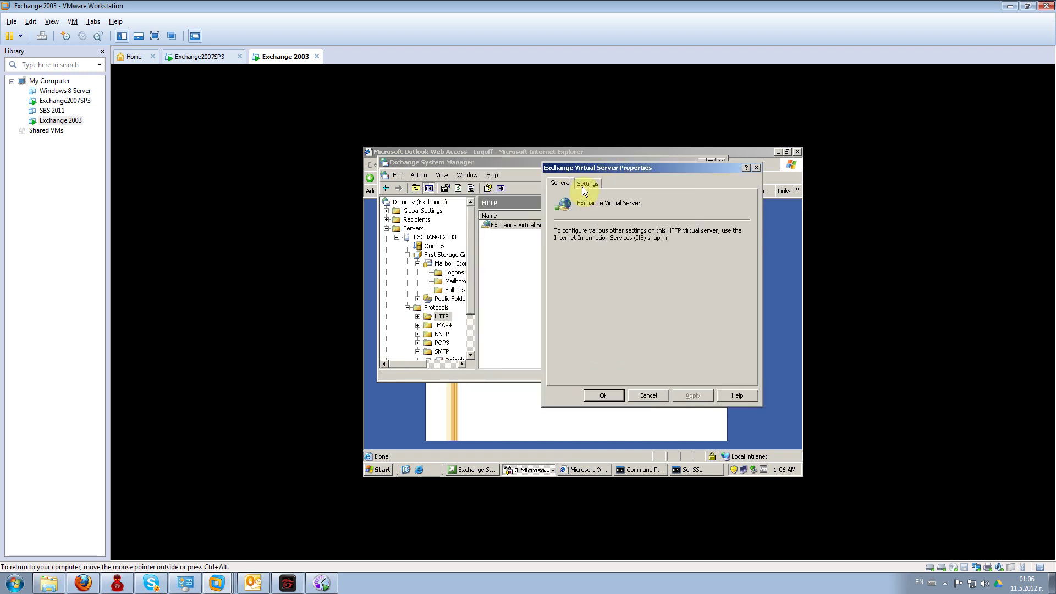
# - Enable forms-based authentication with High compression and apply, acknowledging the SSL warning
pyautogui.click(583, 186)
pyautogui.click(582, 213)
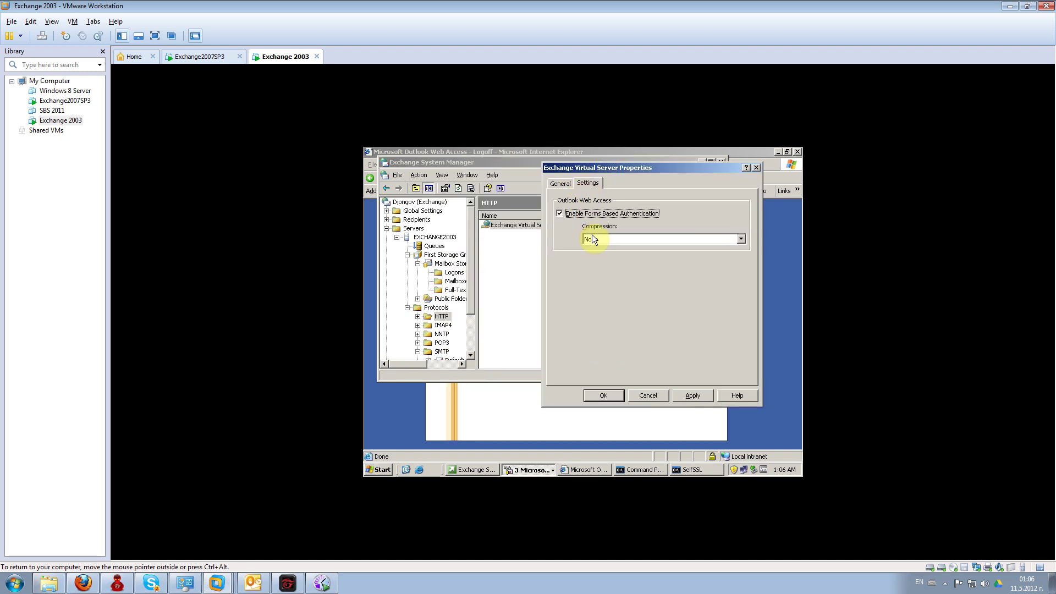
pyautogui.click(595, 237)
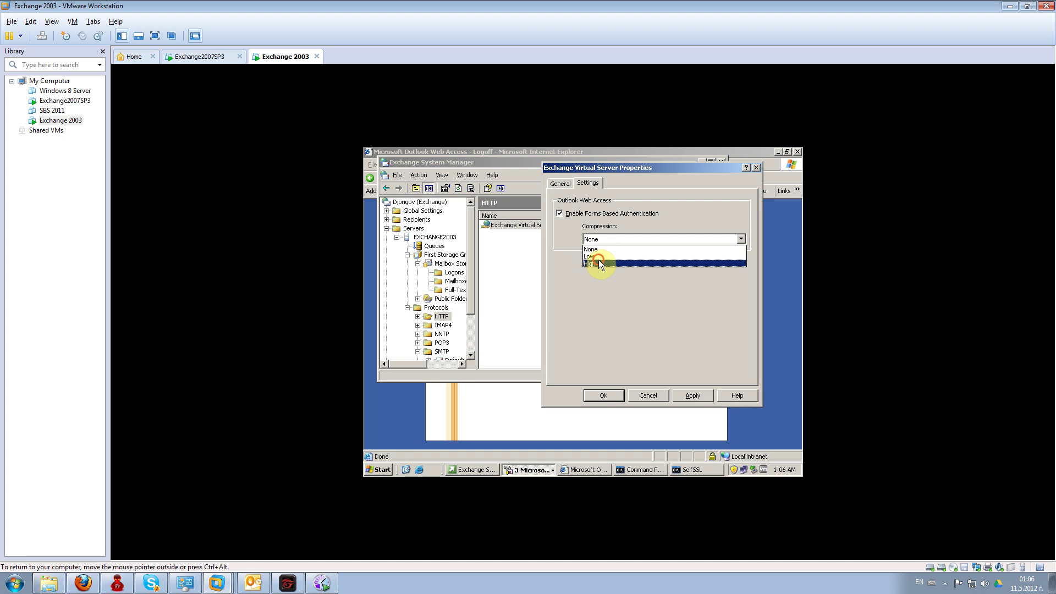
pyautogui.click(600, 263)
pyautogui.click(680, 395)
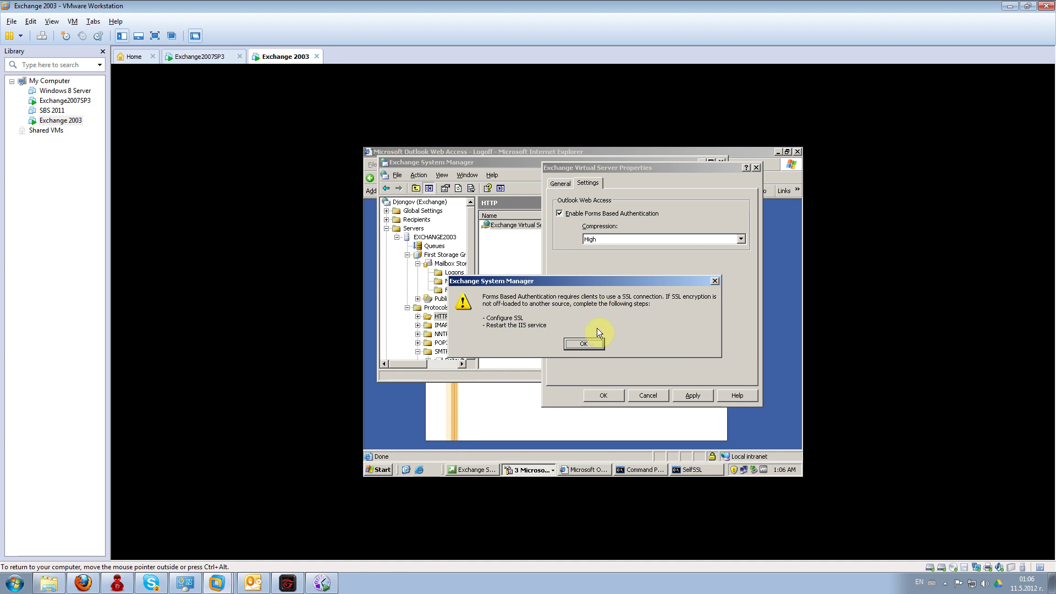
pyautogui.click(588, 342)
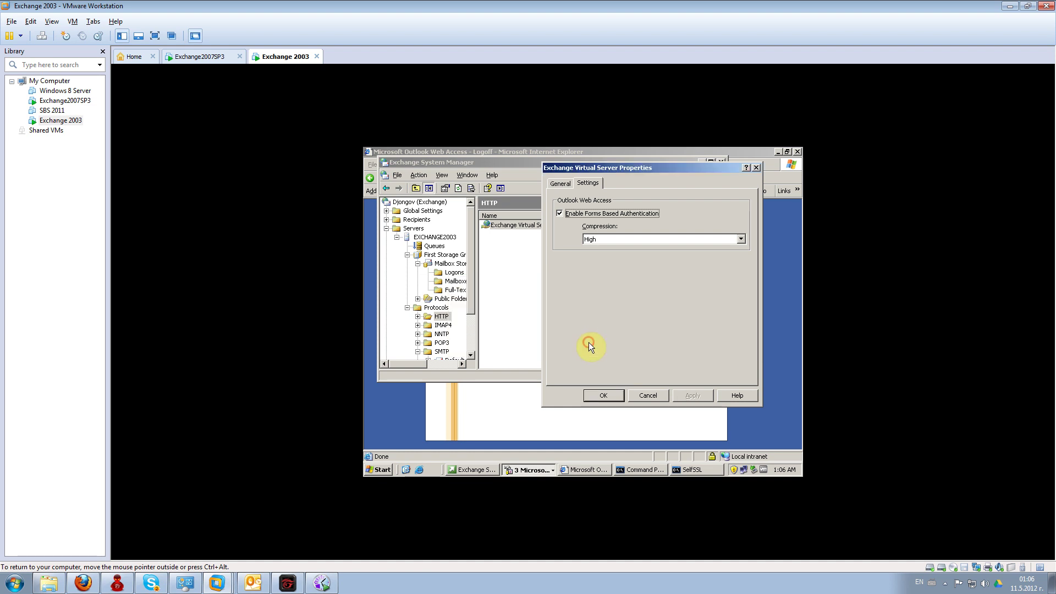
pyautogui.click(597, 394)
pyautogui.rightClick(681, 469)
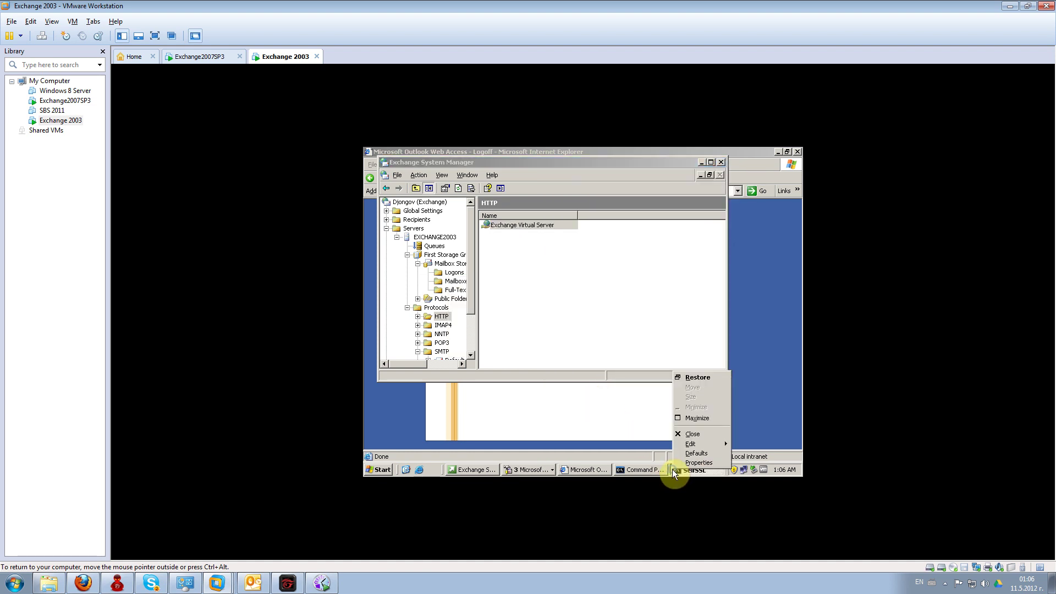
# - Close the SelfSSL console, rerun iisreset, and exit the command prompt
pyautogui.click(682, 431)
pyautogui.click(684, 469)
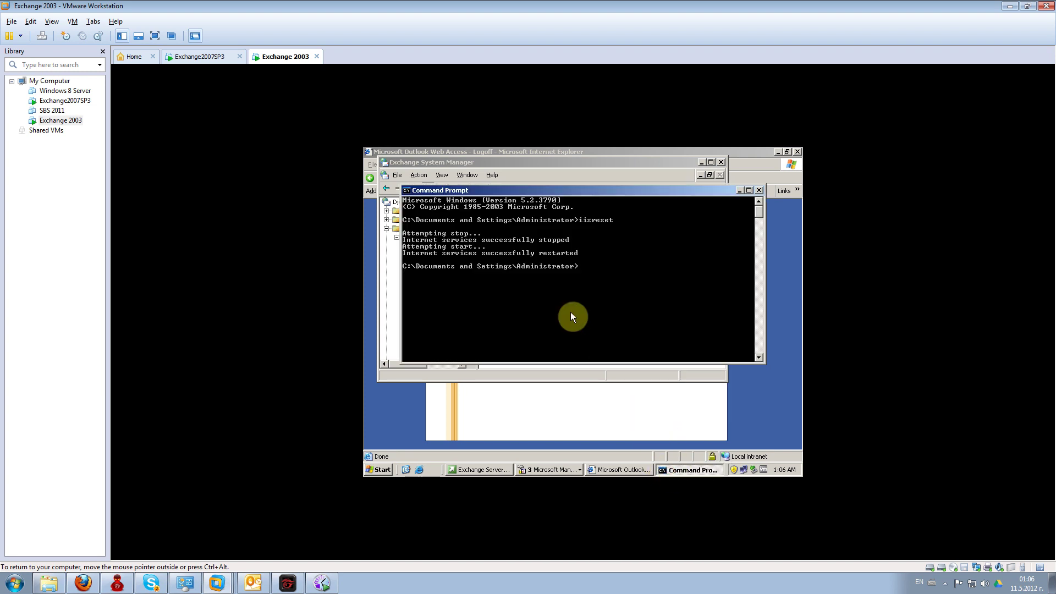
pyautogui.press('Up')
pyautogui.press('Return')
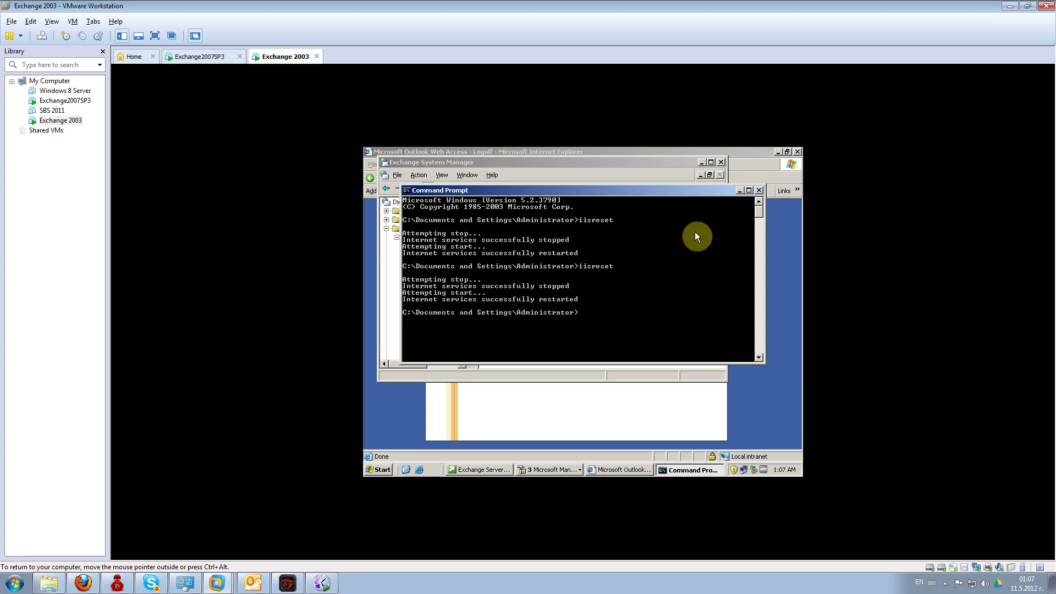
pyautogui.write('exit')
pyautogui.press('Return')
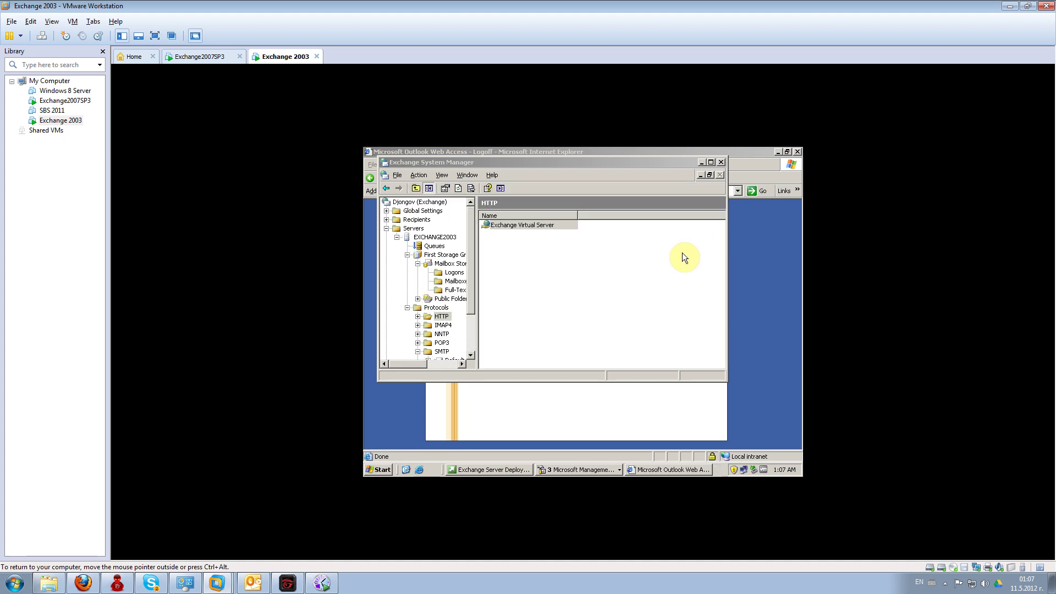
# - Log on to the OWA forms page as Administrator, then log off
pyautogui.click(645, 469)
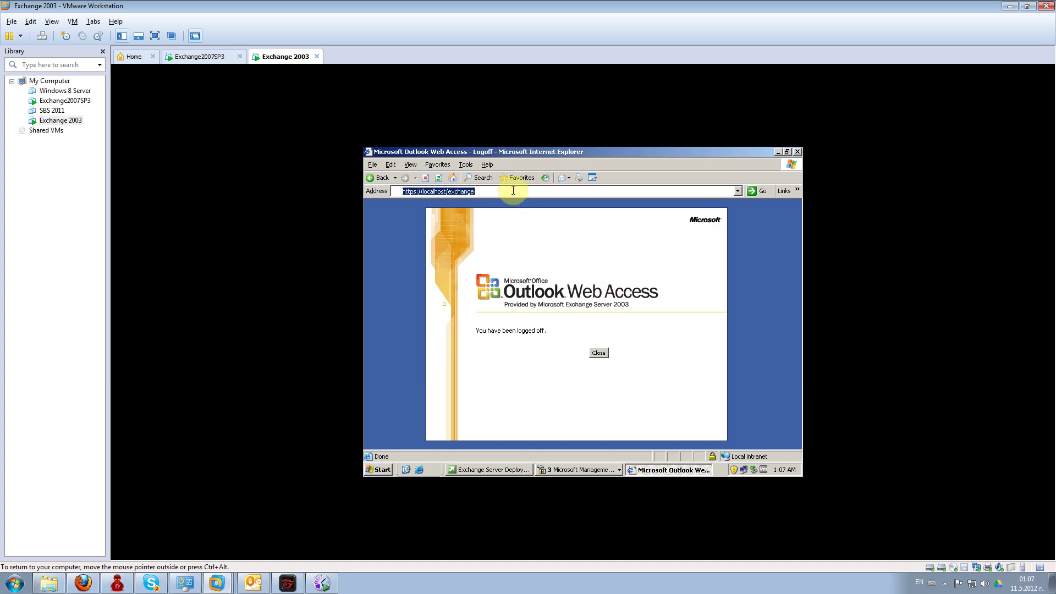
pyautogui.press('Return')
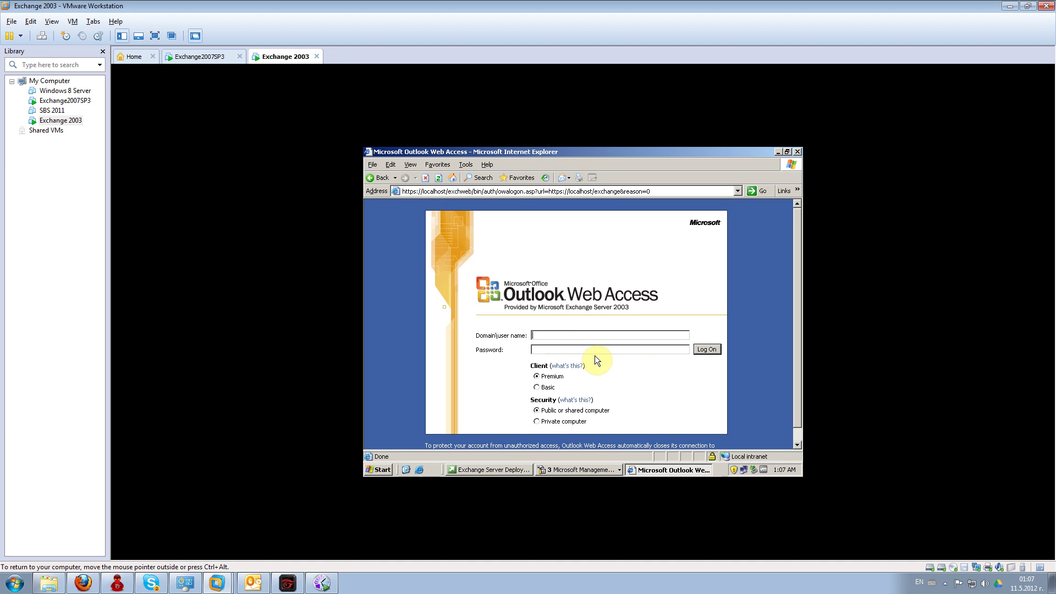
pyautogui.write('exchange2k')
pyautogui.press('BackSpace')
pyautogui.press('BackSpace')
pyautogui.press('BackSpace')
pyautogui.press('BackSpace')
pyautogui.press('BackSpace')
pyautogui.press('BackSpace')
pyautogui.press('BackSpace')
pyautogui.press('BackSpace')
pyautogui.press('BackSpace')
pyautogui.press('BackSpace')
pyautogui.write('Administrator')
pyautogui.press('Tab')
pyautogui.write('********')
pyautogui.press('Return')
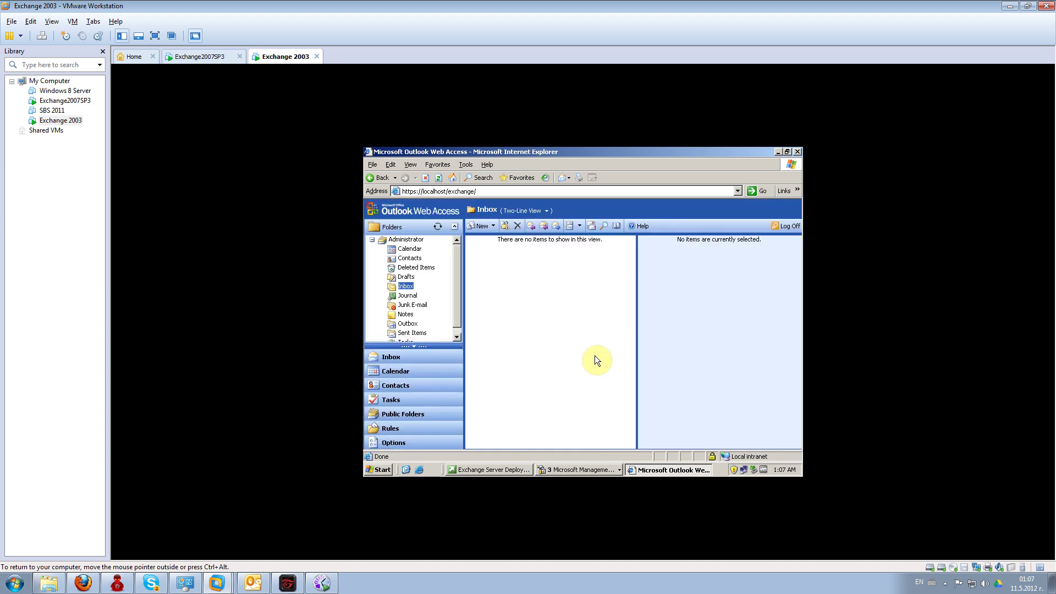
pyautogui.click(785, 226)
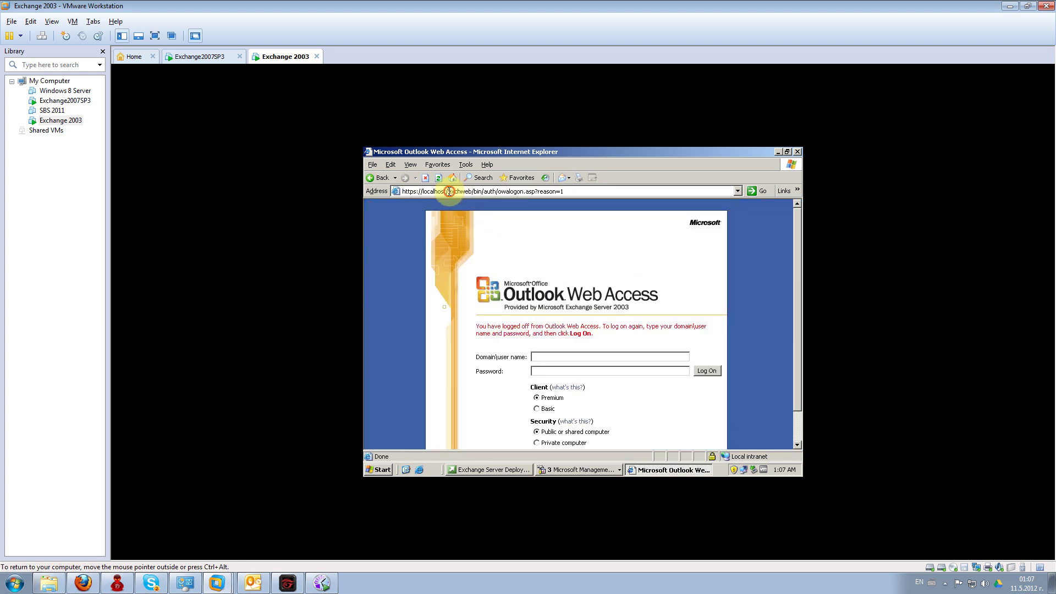
pyautogui.moveTo(448, 191); pyautogui.dragTo(578, 208)
pyautogui.write('exchange')
pyautogui.press('Return')
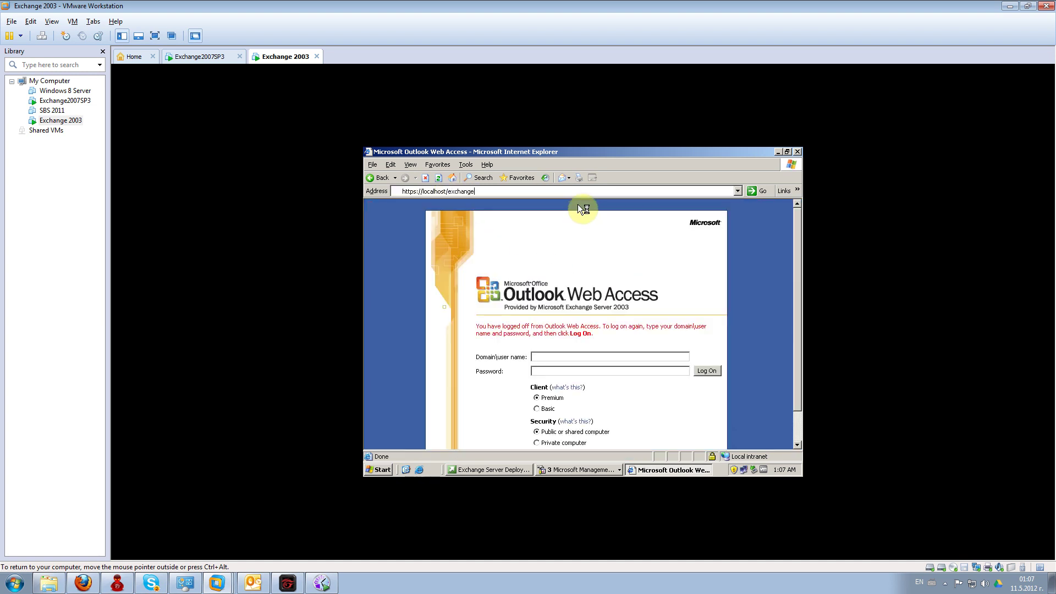
pyautogui.click(540, 335)
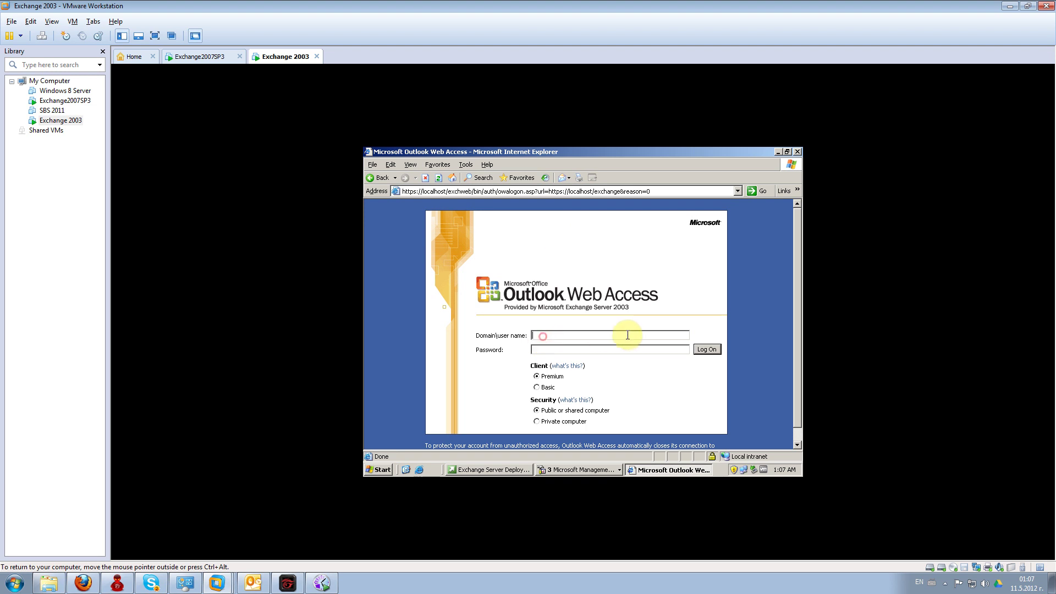
pyautogui.write('test')
pyautogui.press('Tab')
pyautogui.write('*************')
pyautogui.press('Return')
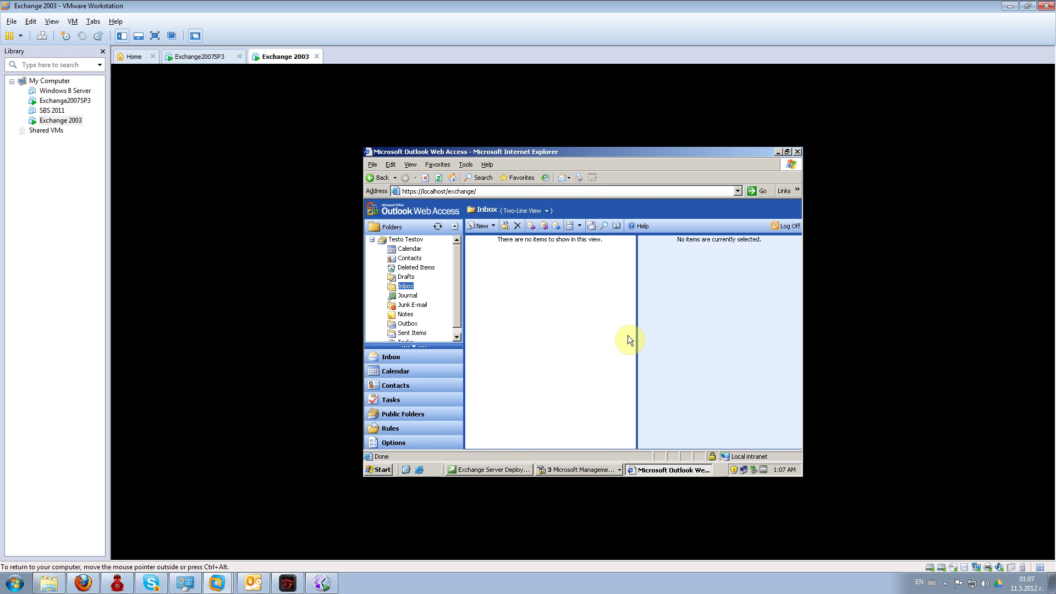
pyautogui.click(786, 226)
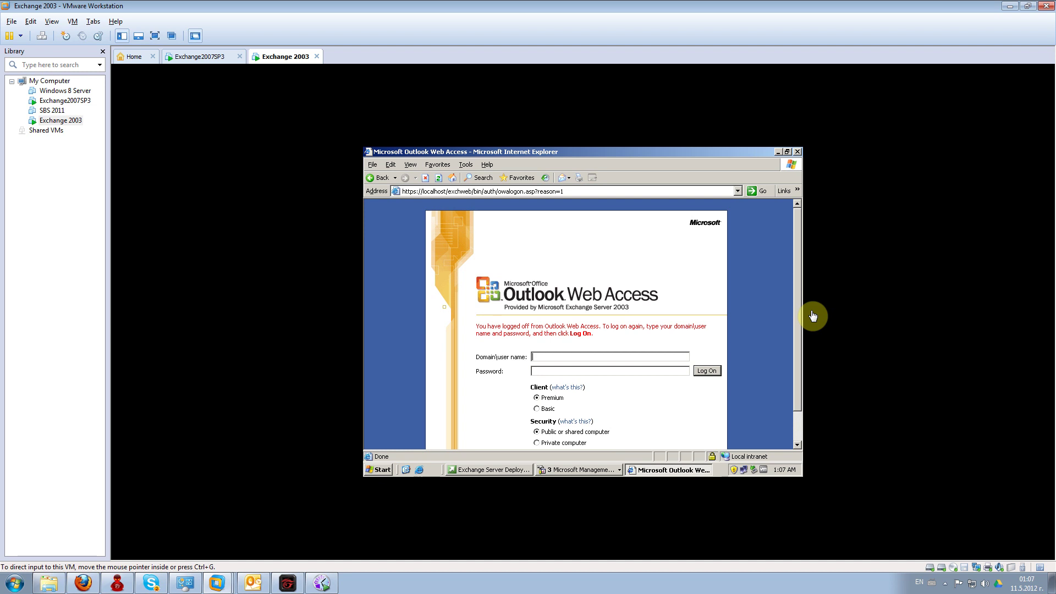
# - Close Exchange Deployment Tools and IIS Manager, and minimize Active Directory Users and Computers
pyautogui.click(507, 468)
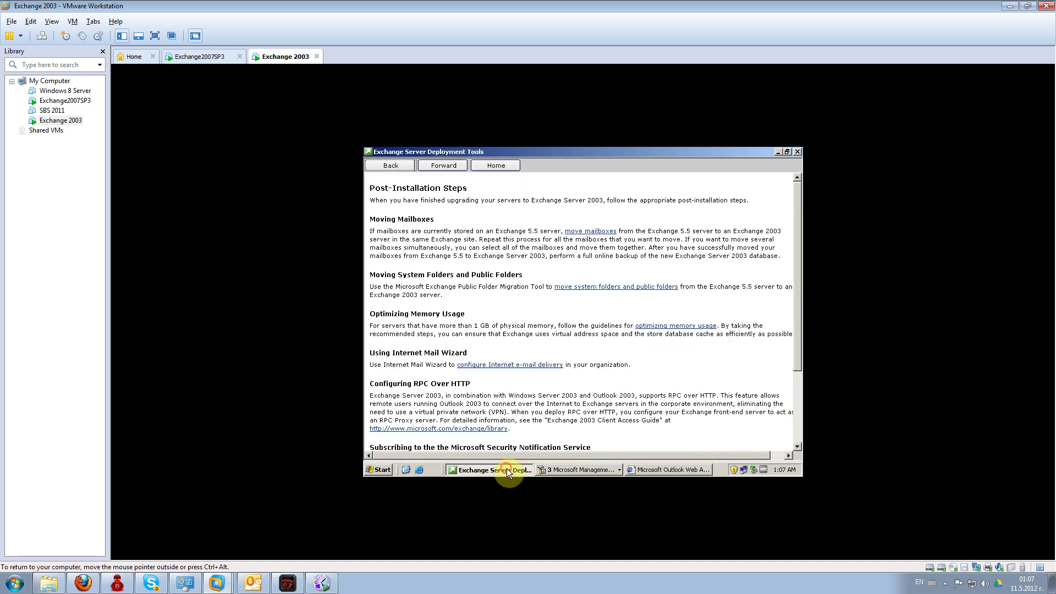
pyautogui.click(797, 151)
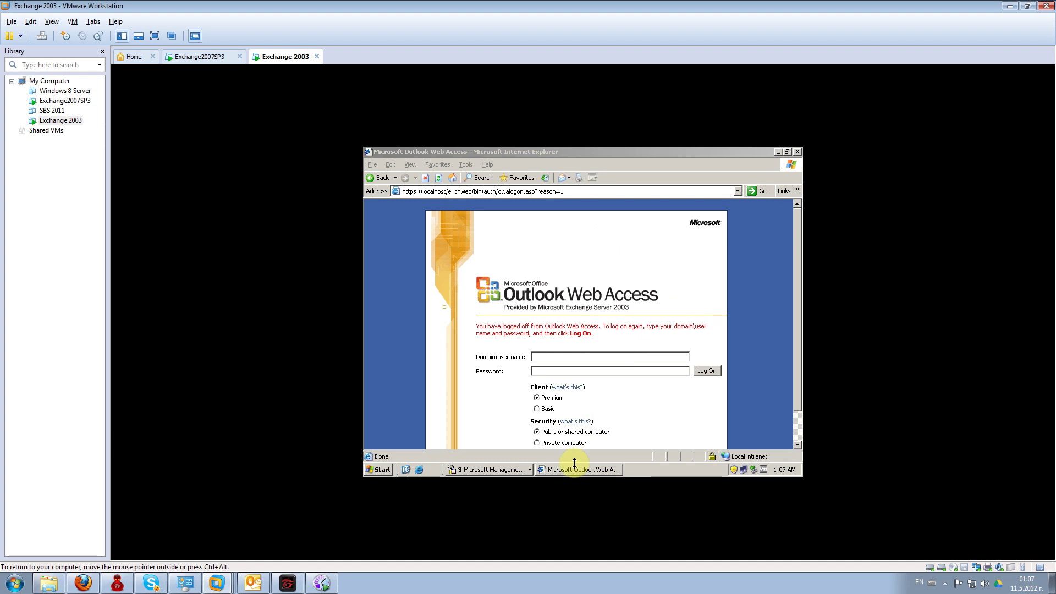
pyautogui.click(516, 468)
pyautogui.click(536, 435)
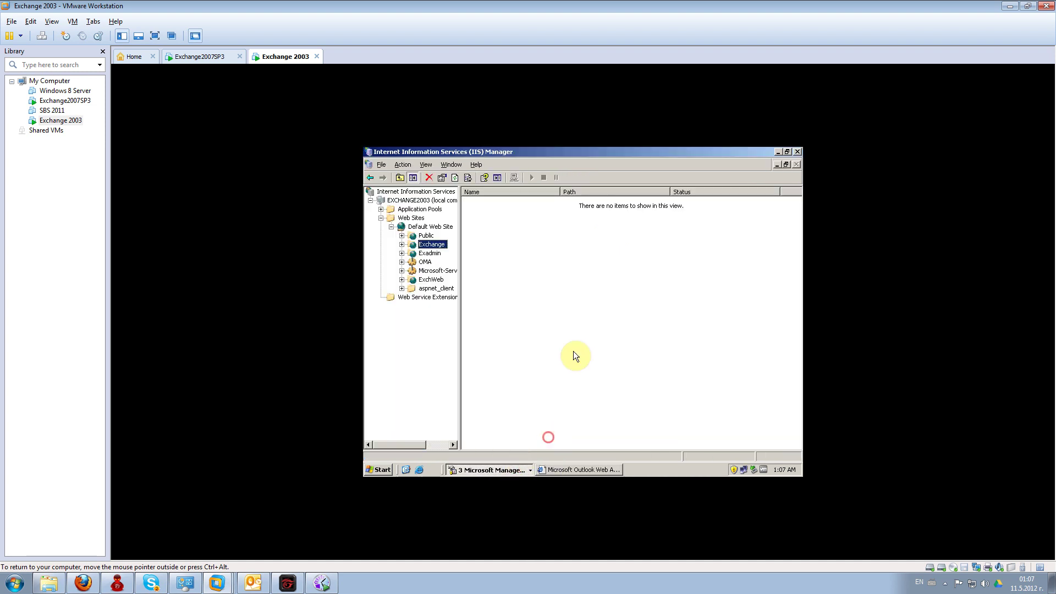
pyautogui.click(797, 154)
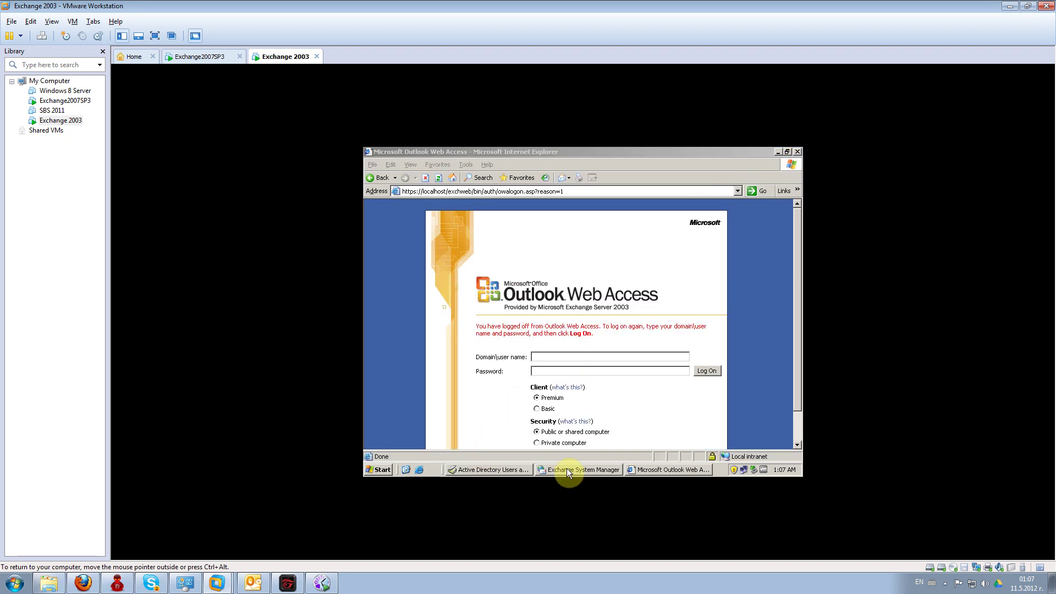
pyautogui.click(515, 470)
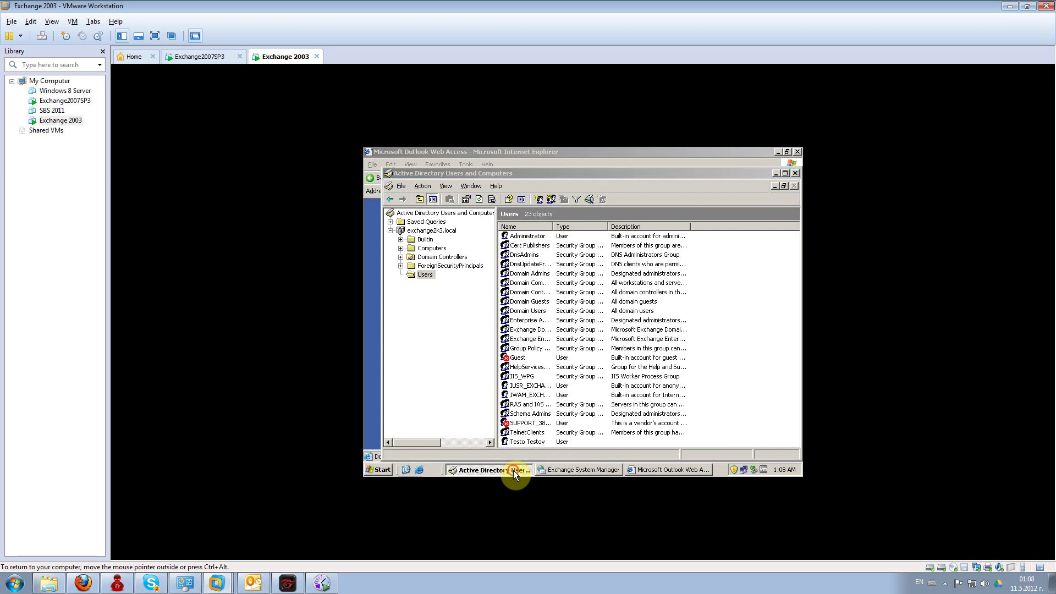
pyautogui.click(513, 470)
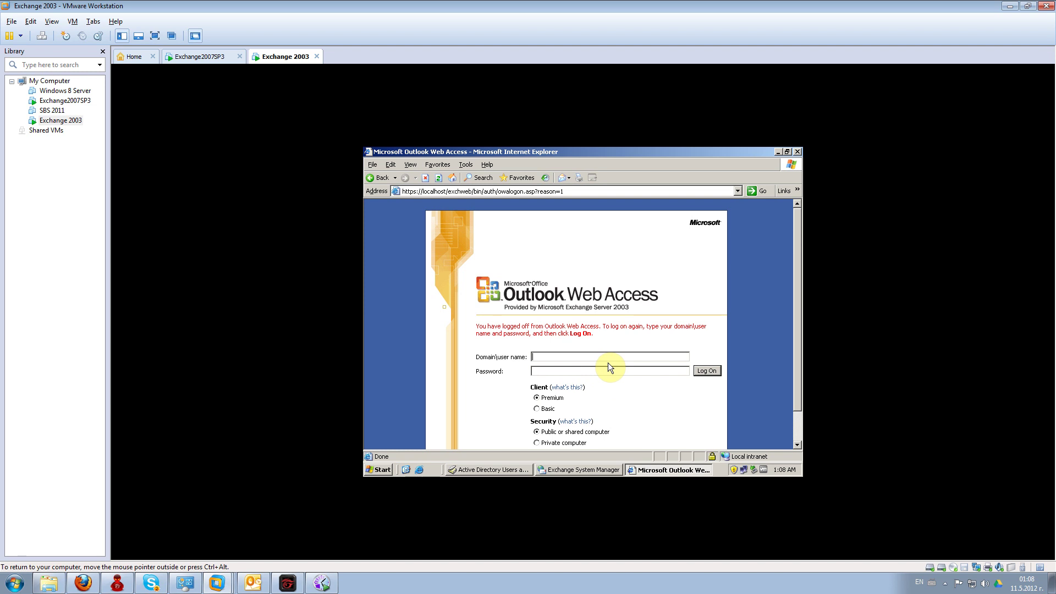
# - Log on to OWA as the test user with their password
pyautogui.write('test')
pyautogui.press('Tab')
pyautogui.write('•••••••••••')
pyautogui.press('Return')
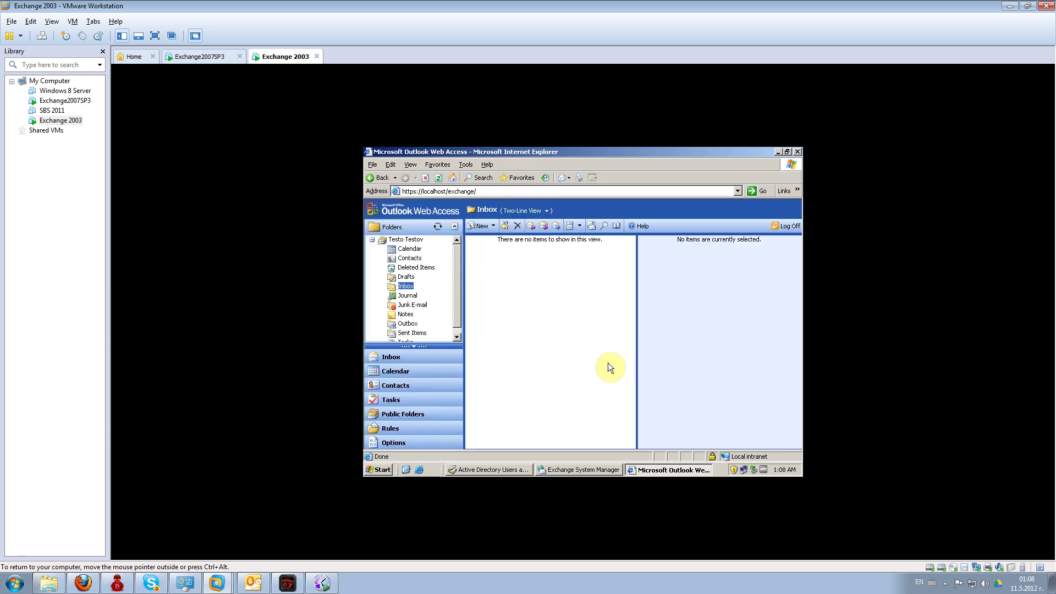
# - Send Administrator a message with subject and body 'test', then log the test user out of OWA
pyautogui.click(482, 225)
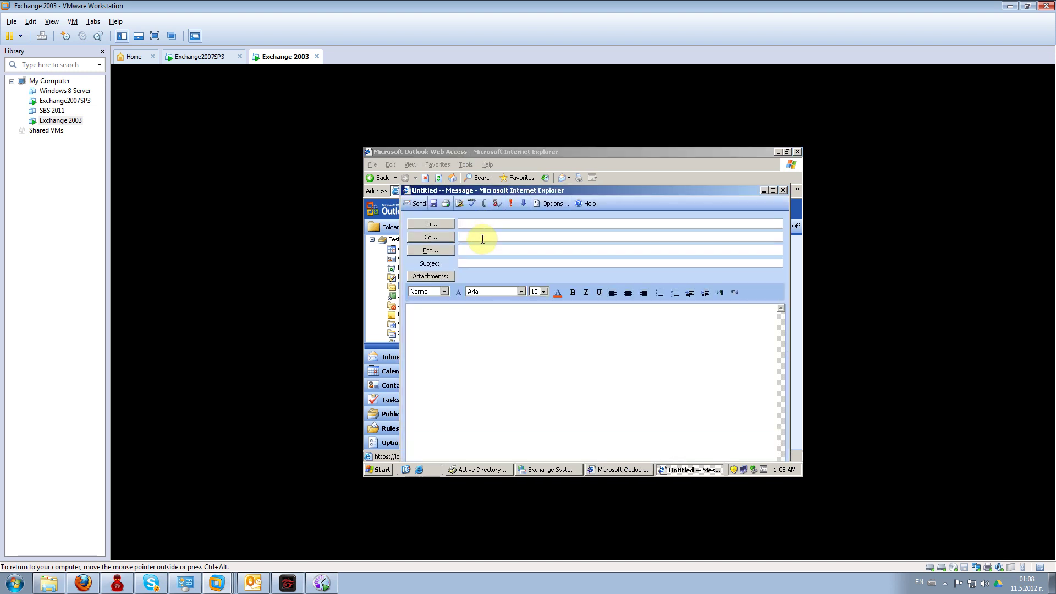
pyautogui.write('ad')
pyautogui.click(497, 203)
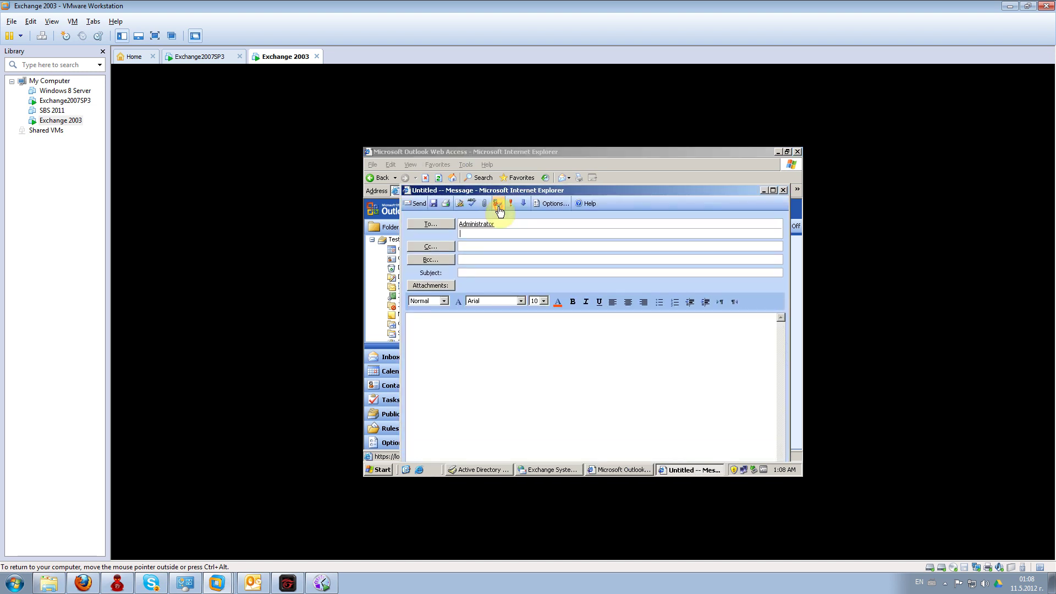
pyautogui.click(482, 322)
pyautogui.click(482, 268)
pyautogui.write('test')
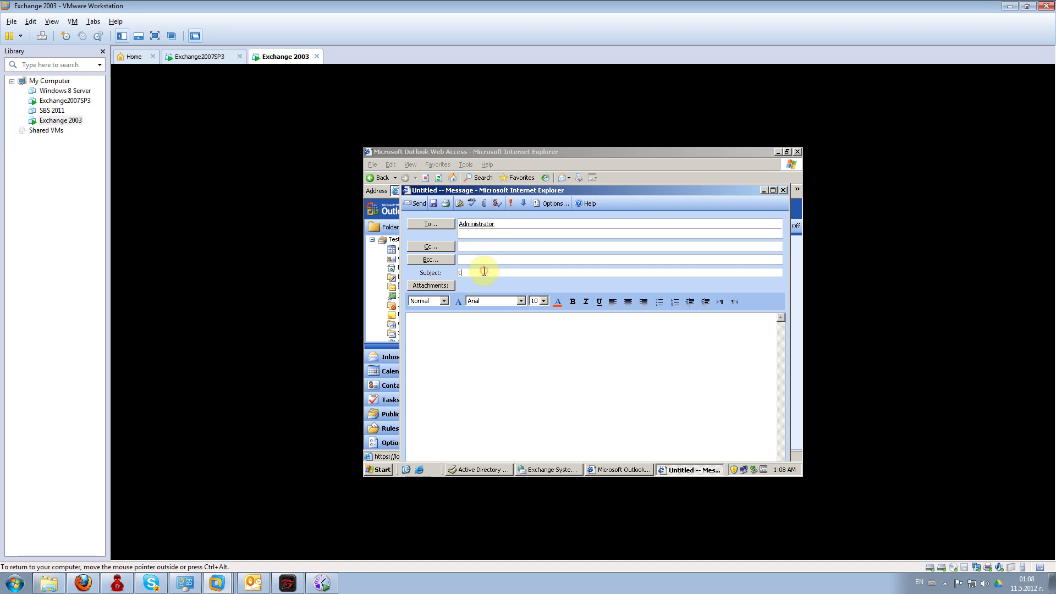
pyautogui.click(461, 330)
pyautogui.write('test')
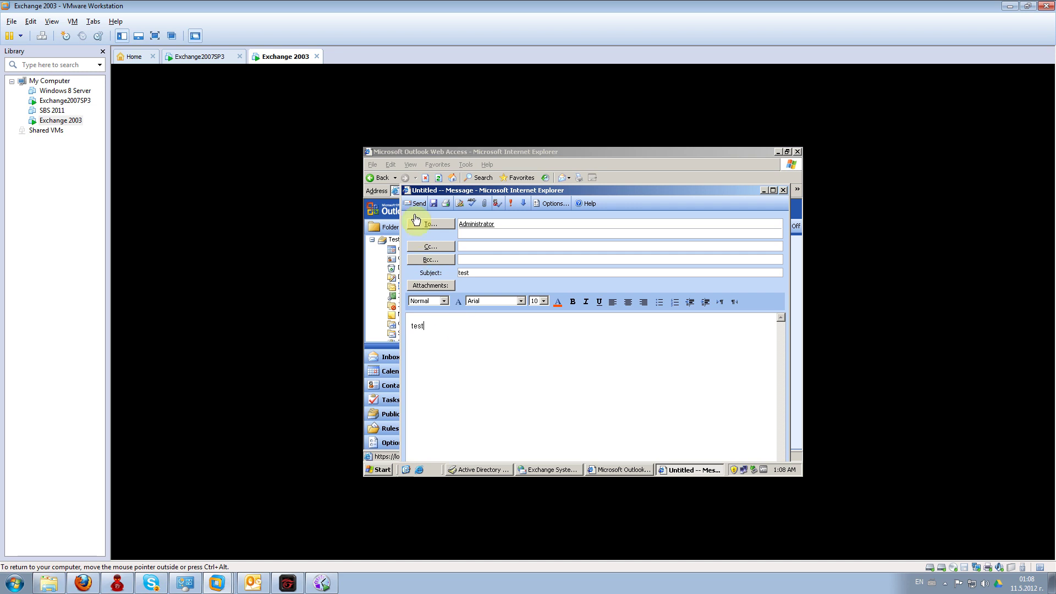
pyautogui.click(415, 204)
pyautogui.click(782, 227)
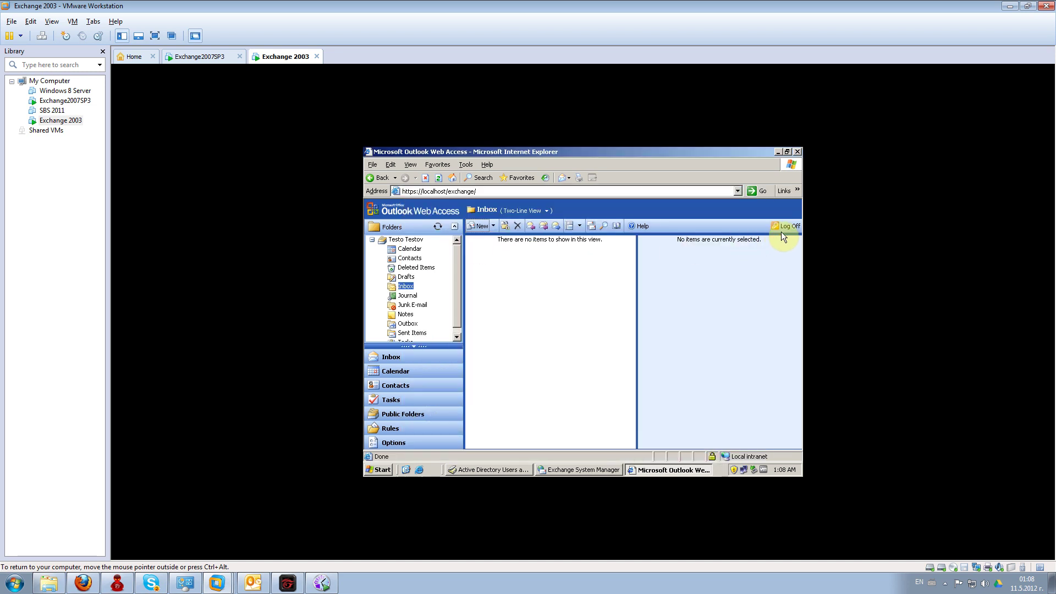
# - Correct the browser address to localhost/exchange and load the OWA logon page
pyautogui.click(469, 191)
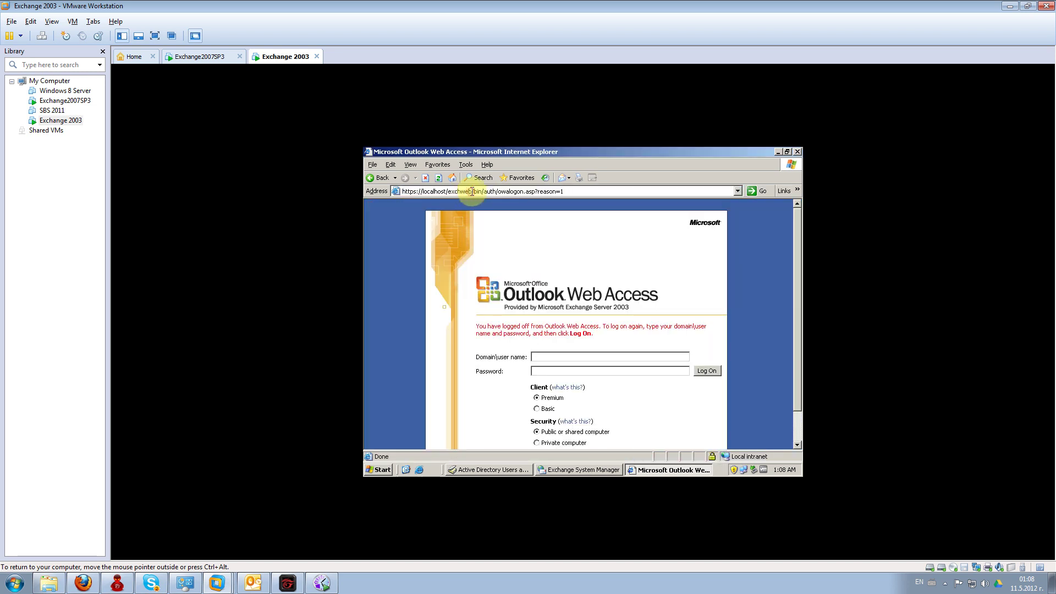
pyautogui.moveTo(472, 191); pyautogui.dragTo(694, 210)
pyautogui.press('Delete')
pyautogui.press('Return')
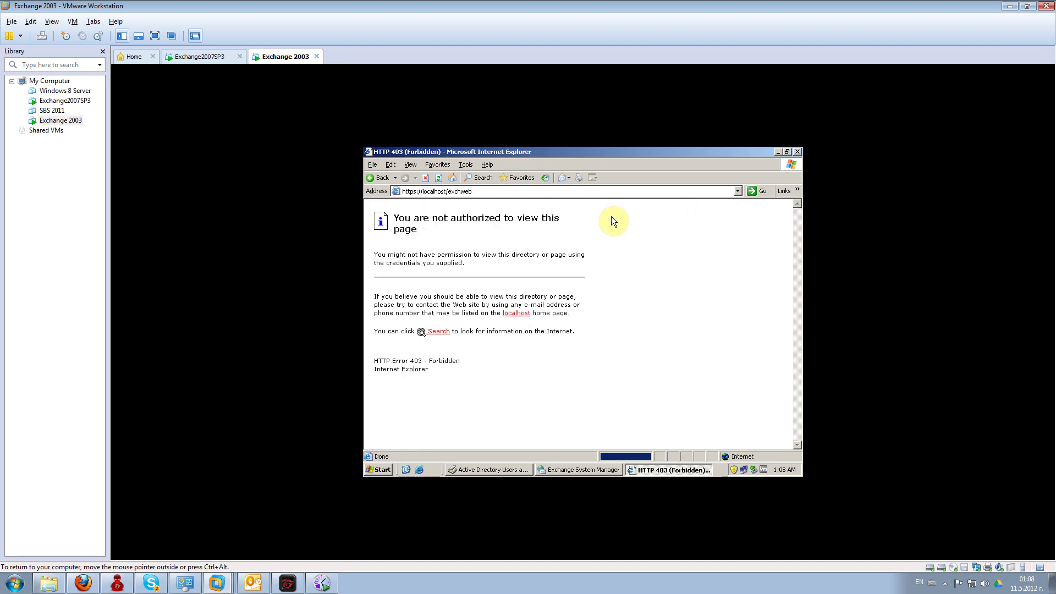
pyautogui.click(457, 191)
pyautogui.click(457, 192)
pyautogui.press('Delete')
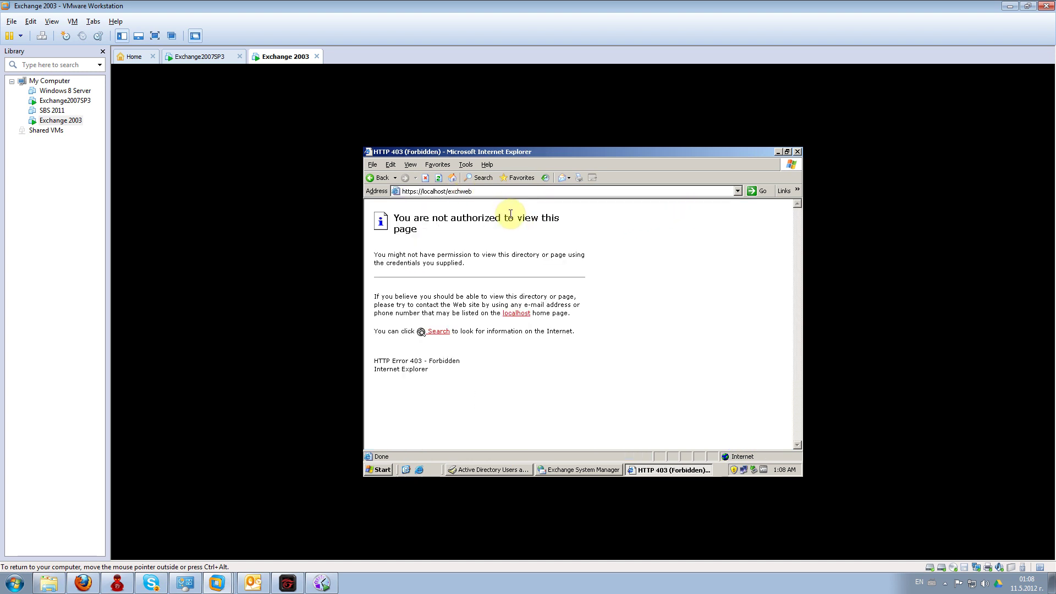
pyautogui.press('Delete')
pyautogui.press('Delete')
pyautogui.press('Delete')
pyautogui.write('ange')
pyautogui.press('Return')
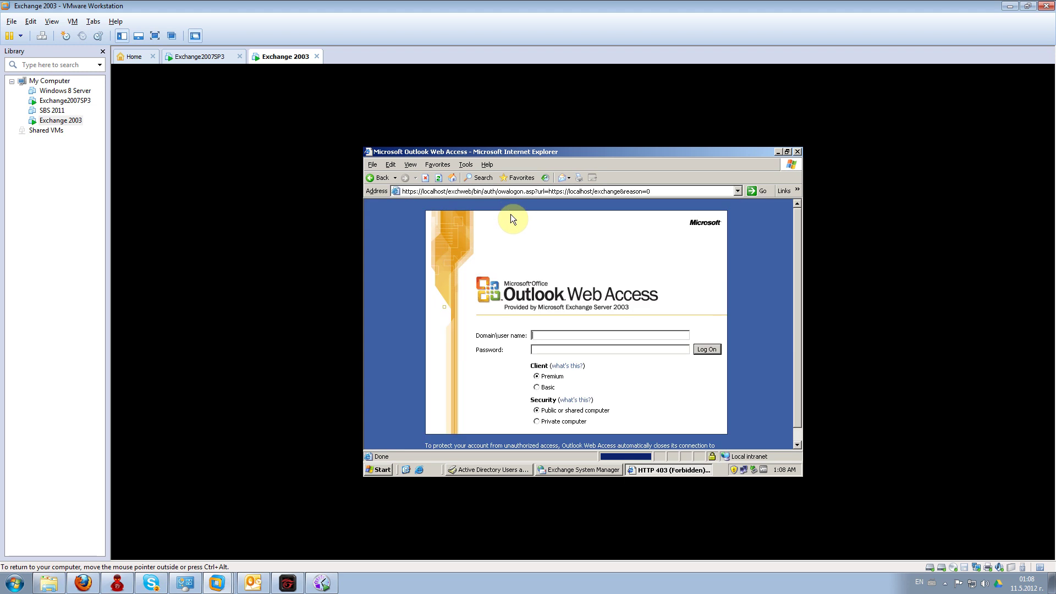
# - Log on to Outlook Web Access as administrator with the account password
pyautogui.write('administrator')
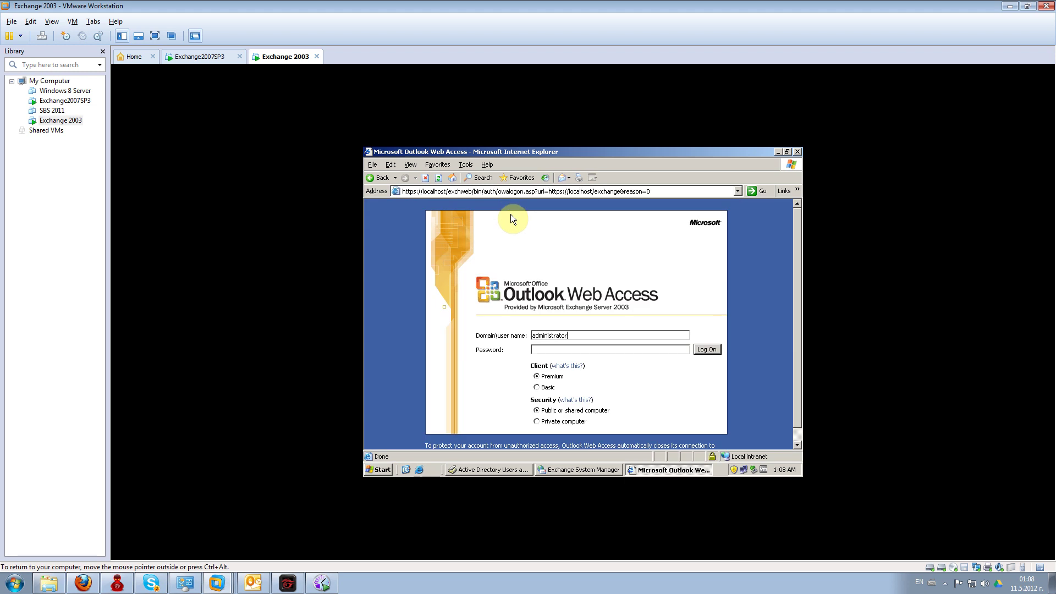
pyautogui.press('Tab')
pyautogui.write('************')
pyautogui.press('Return')
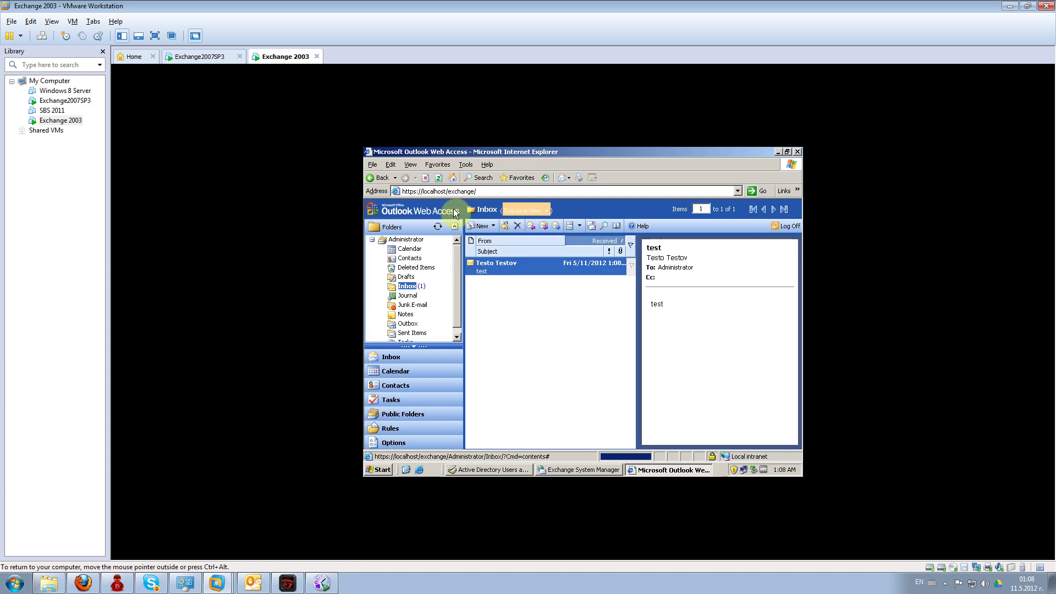
# - Reply to the test message with the body 'test back' and send it
pyautogui.rightClick(502, 267)
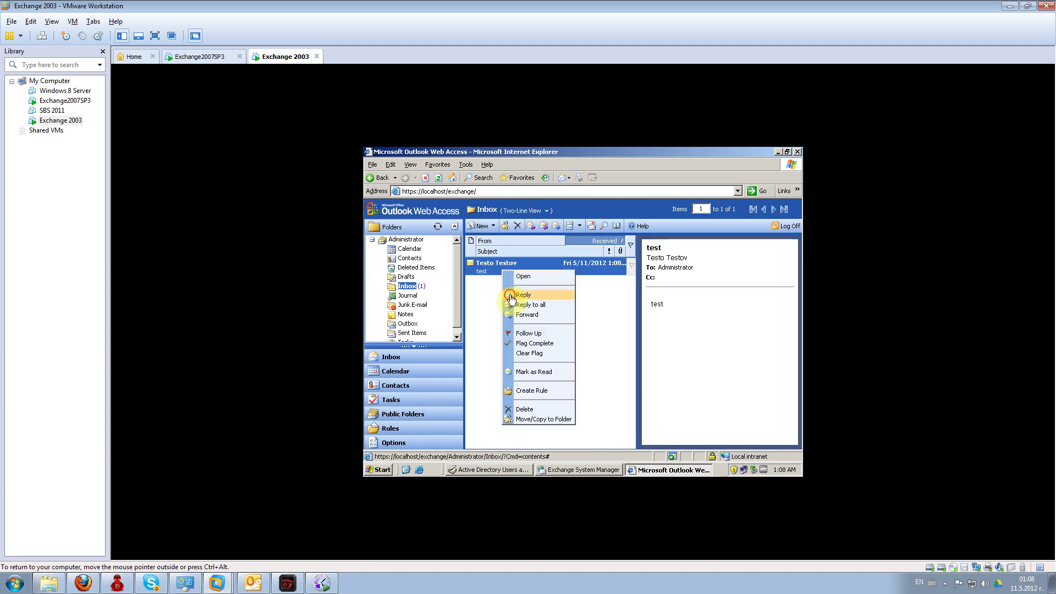
pyautogui.click(508, 289)
pyautogui.click(443, 324)
pyautogui.write('te')
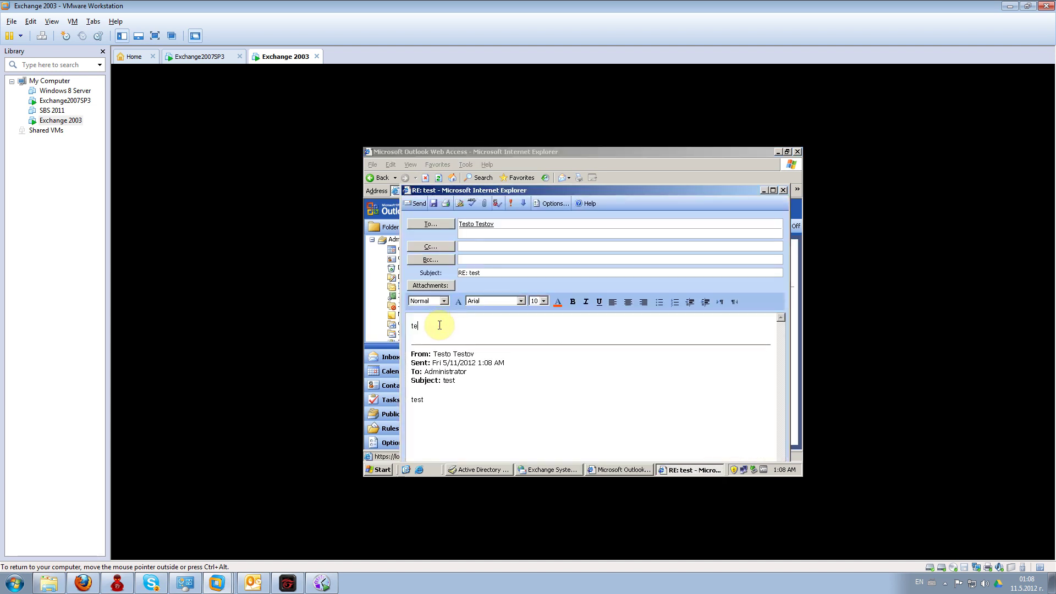
pyautogui.write('st back')
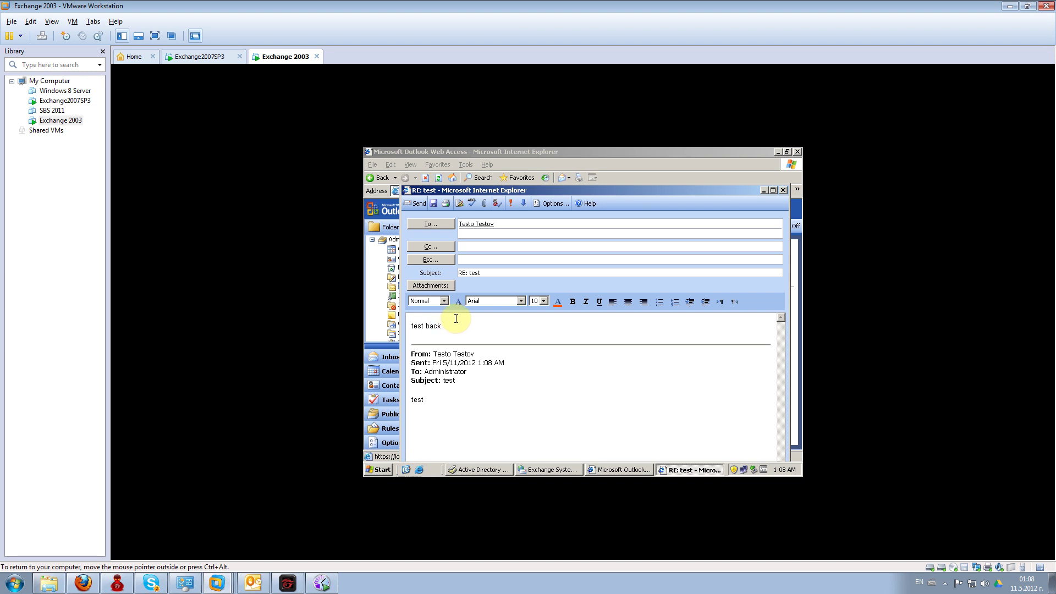
pyautogui.click(414, 204)
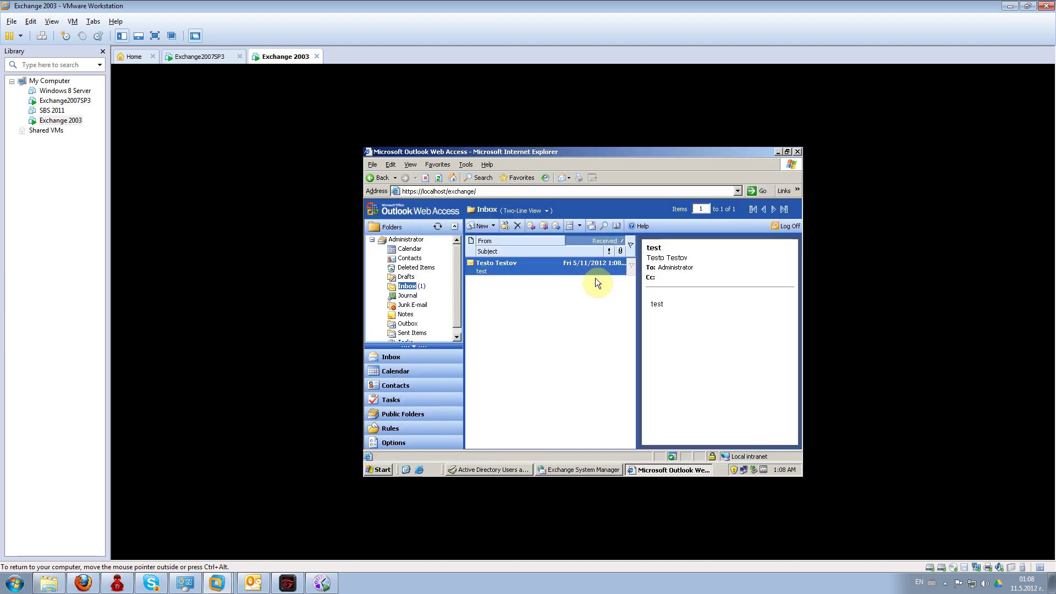
# - Check the Drafts and Inbox folders, then log off Outlook Web Access
pyautogui.rightClick(513, 276)
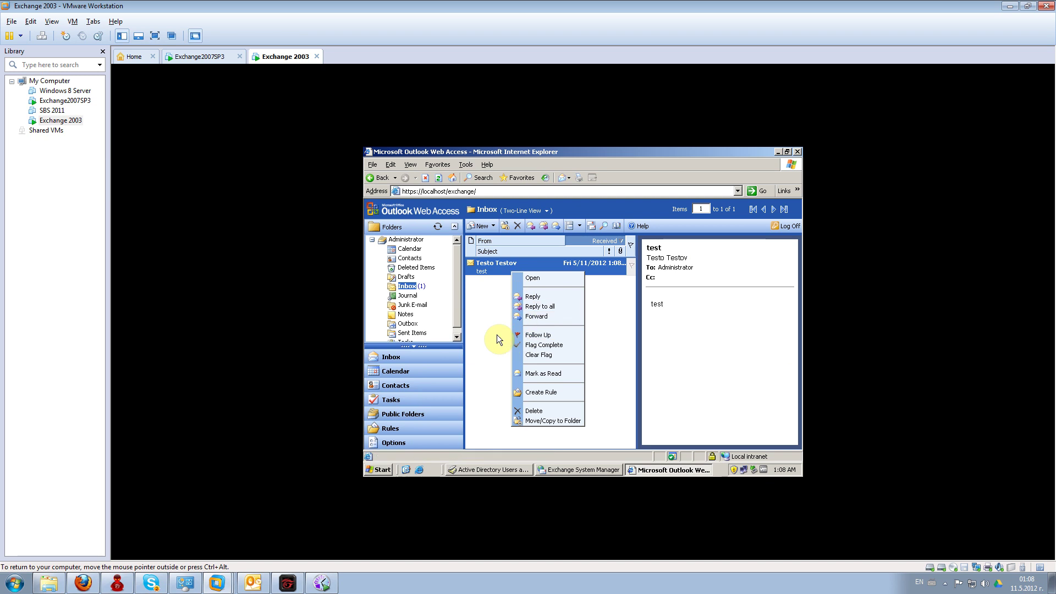
pyautogui.click(482, 314)
pyautogui.click(406, 277)
pyautogui.click(406, 286)
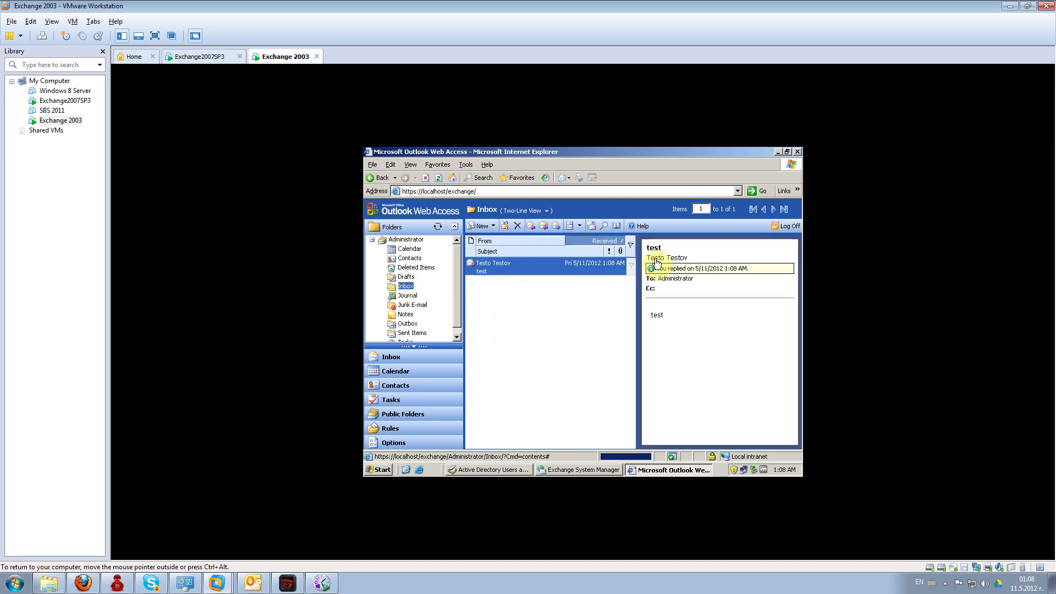
pyautogui.click(786, 226)
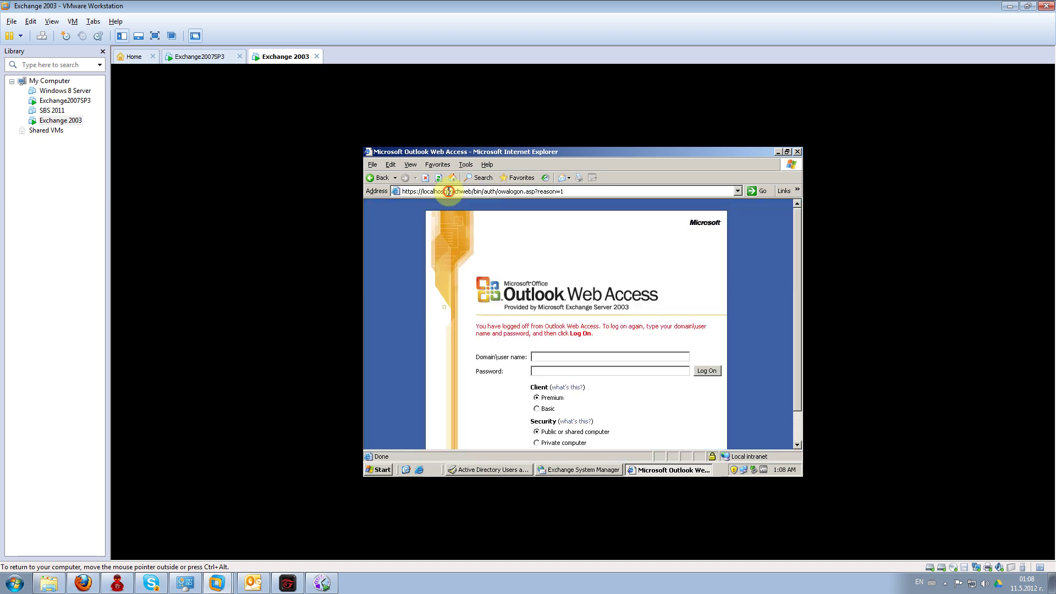
# - Load the localhost/exchange address and log on as user 'test' with the account password
pyautogui.moveTo(448, 191); pyautogui.dragTo(599, 191)
pyautogui.write('exc')
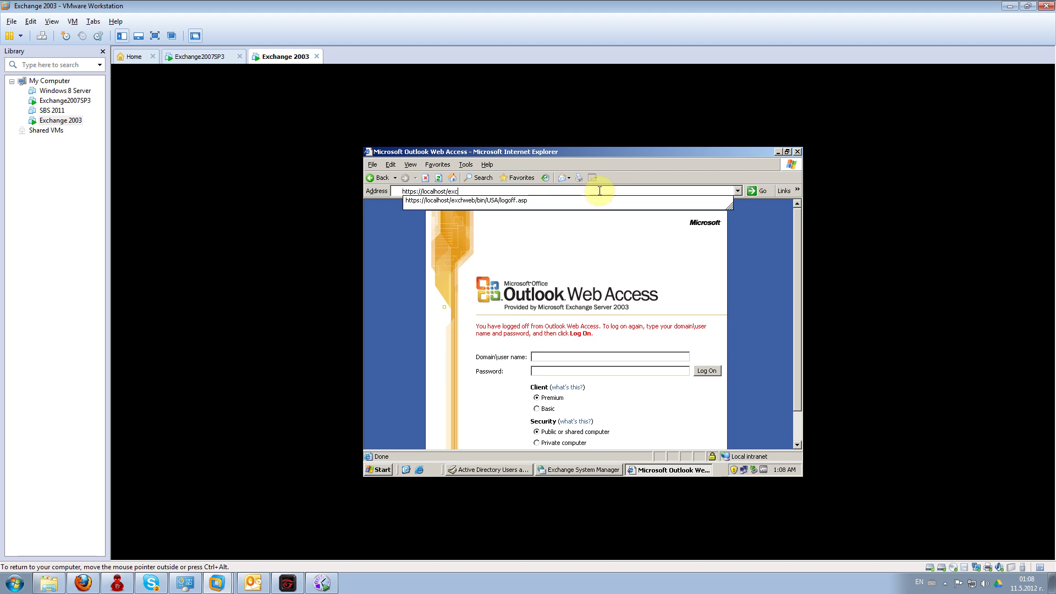
pyautogui.write('hange')
pyautogui.press('Return')
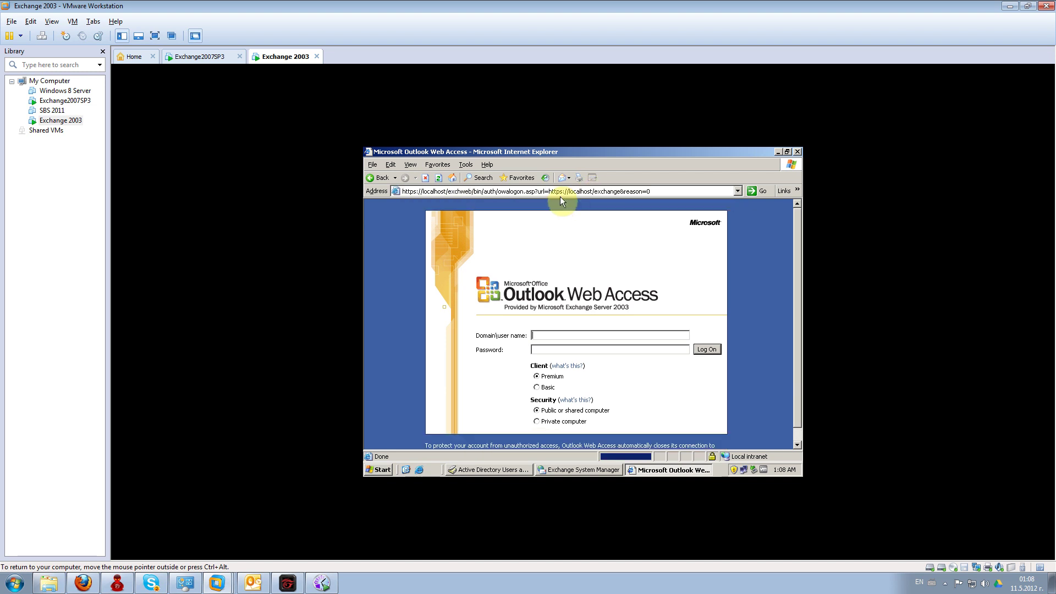
pyautogui.write('test')
pyautogui.press('Tab')
pyautogui.write('Password1!')
pyautogui.press('Return')
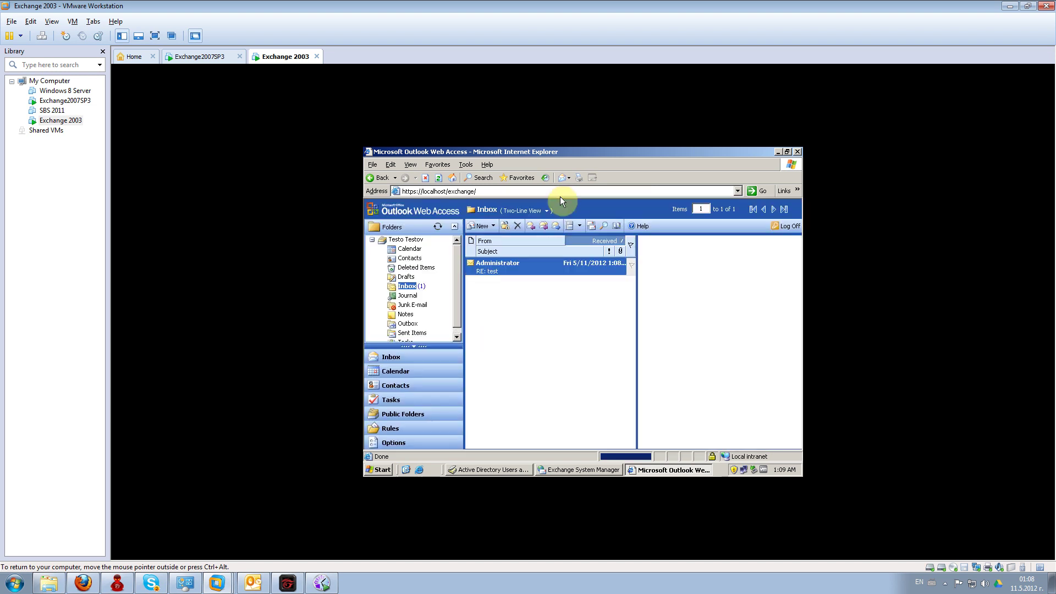
# - Mark Administrator's 'RE: test' reply as read and show it in the reading pane
pyautogui.rightClick(531, 272)
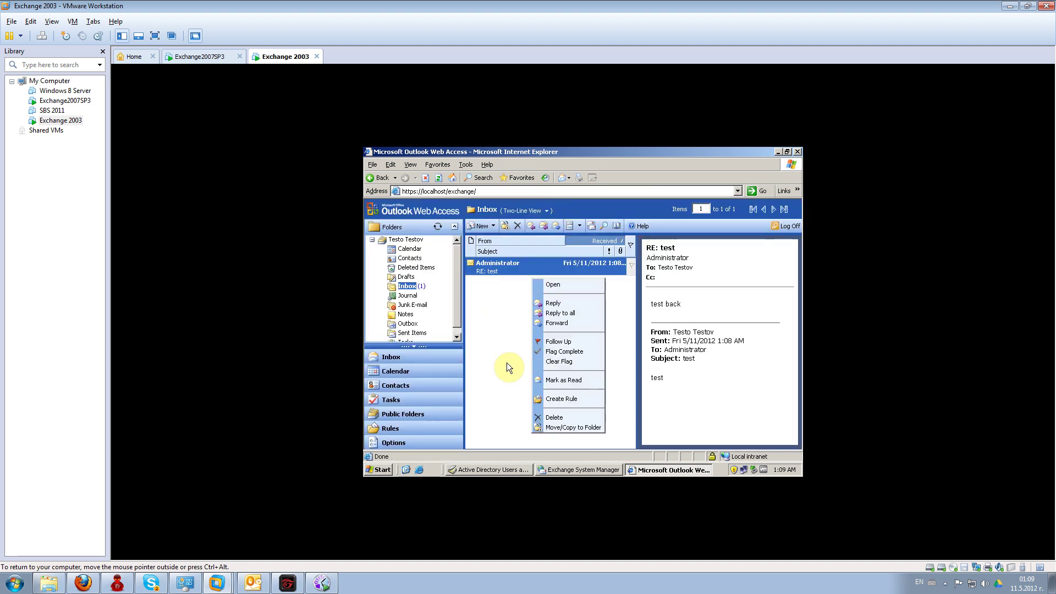
pyautogui.click(503, 379)
pyautogui.rightClick(524, 273)
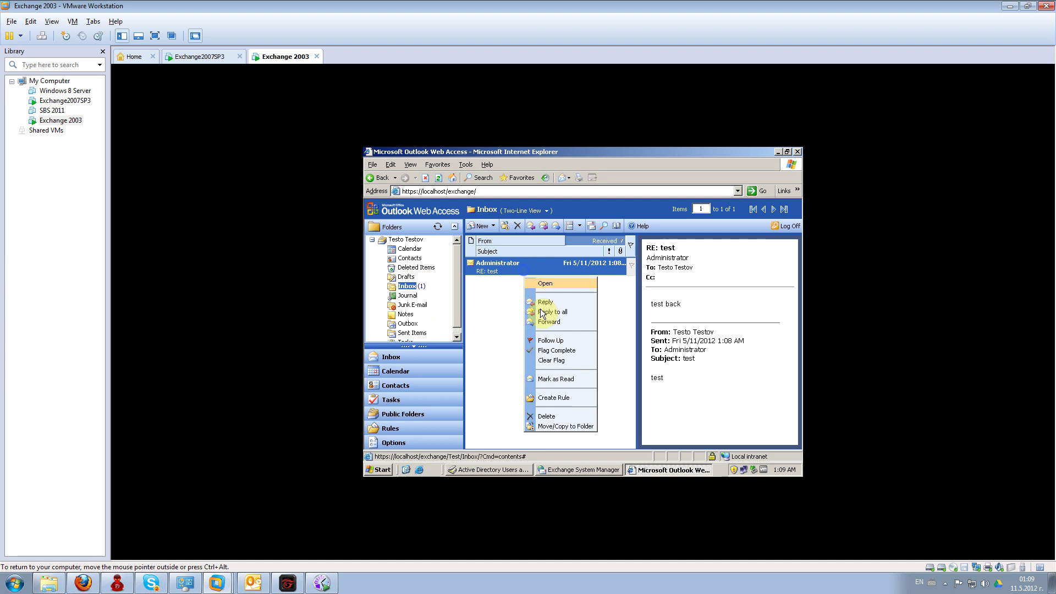
pyautogui.click(557, 381)
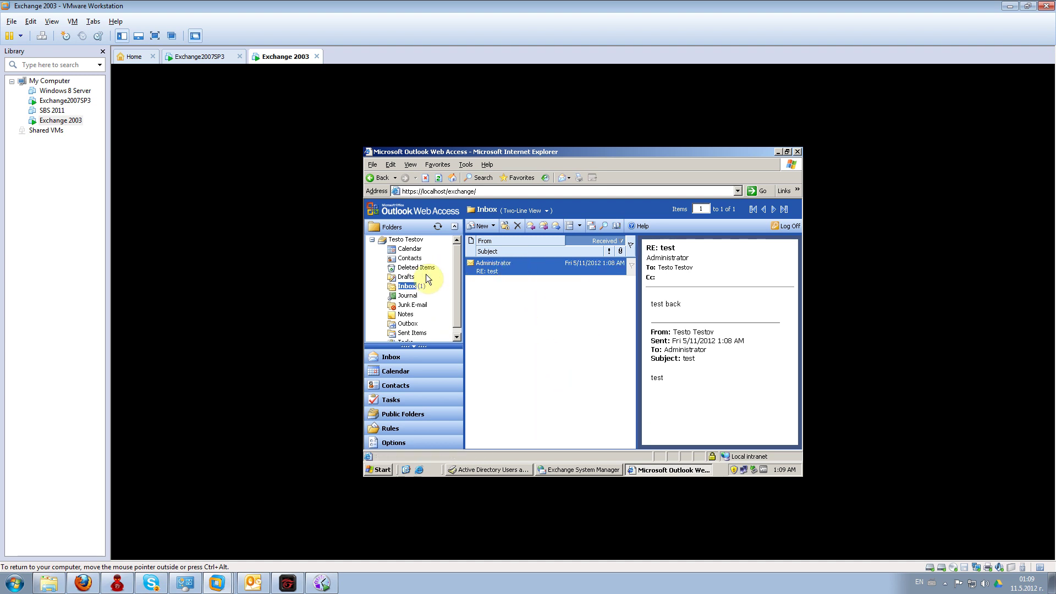
pyautogui.click(411, 285)
pyautogui.click(521, 308)
# - Send a new message with subject and body 'test' to an external e-mail address
pyautogui.click(483, 226)
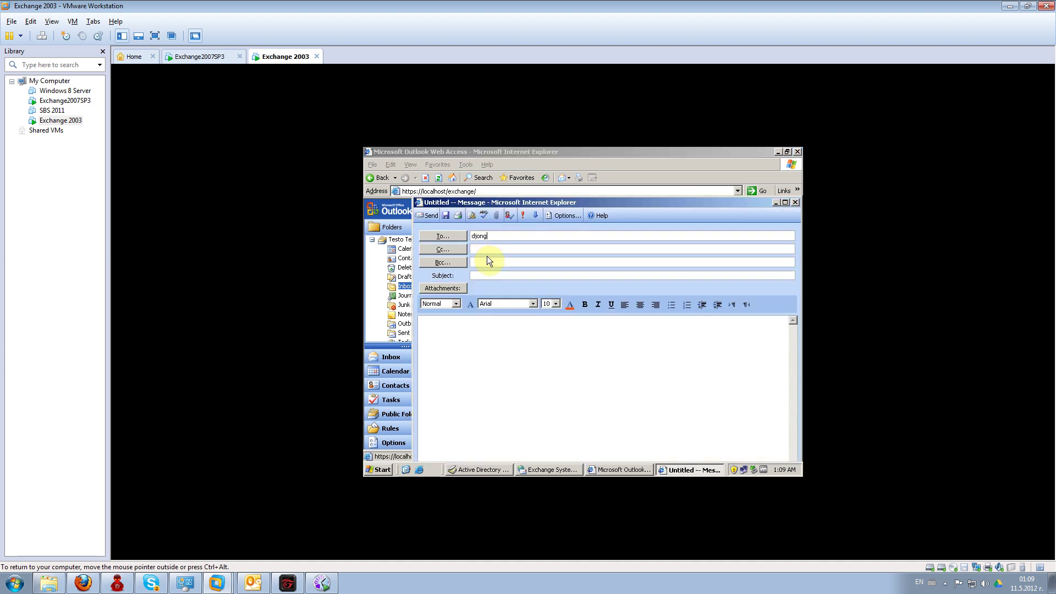
pyautogui.press('Tab')
pyautogui.moveTo(555, 236); pyautogui.dragTo(516, 237)
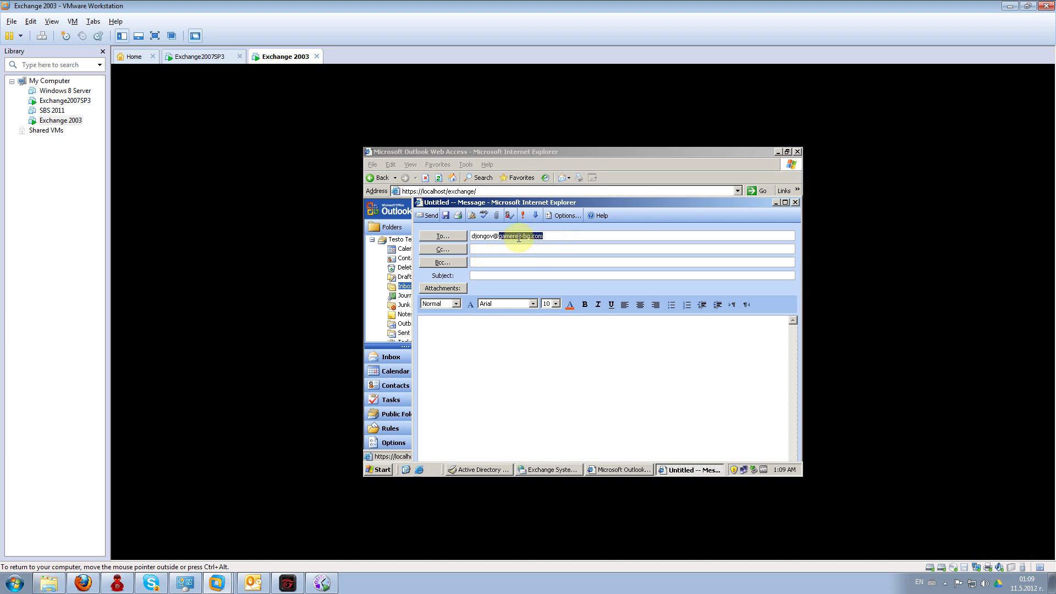
pyautogui.press('BackSpace')
pyautogui.write('z-bg')
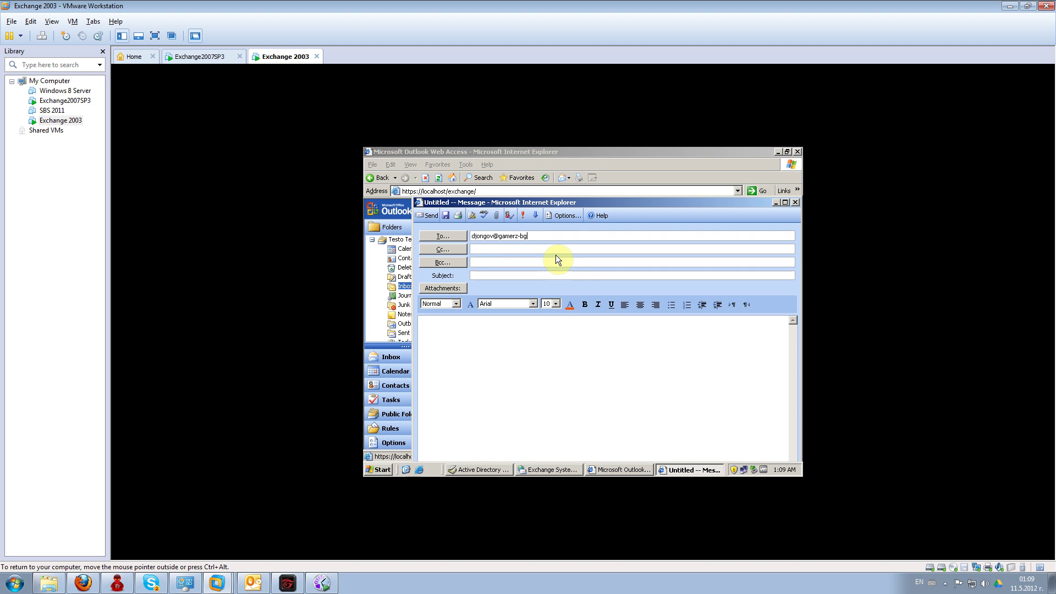
pyautogui.press('Tab')
pyautogui.press('Tab')
pyautogui.press('Tab')
pyautogui.write('test')
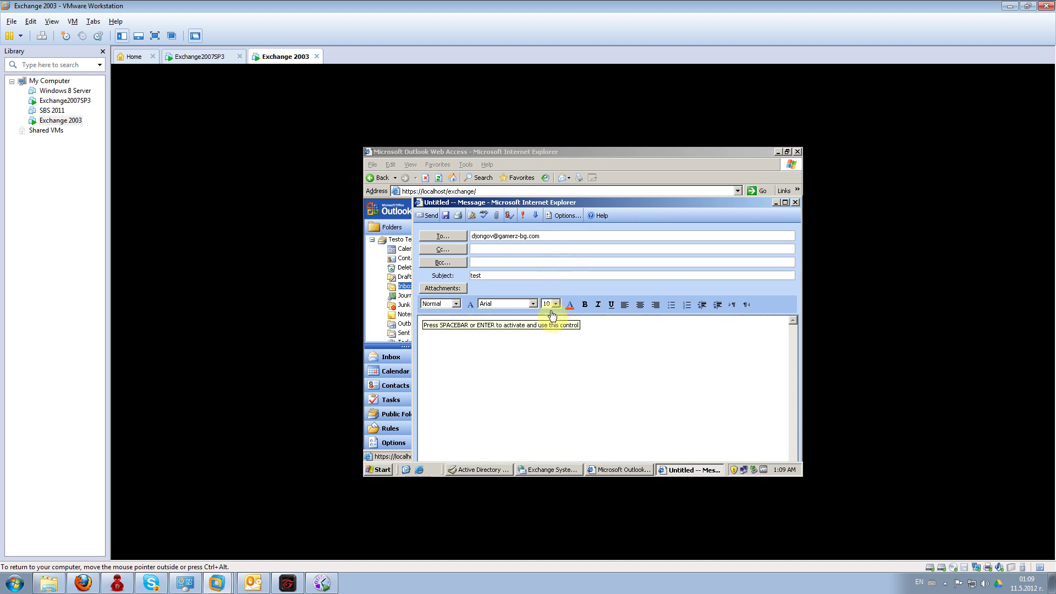
pyautogui.click(455, 340)
pyautogui.write('test')
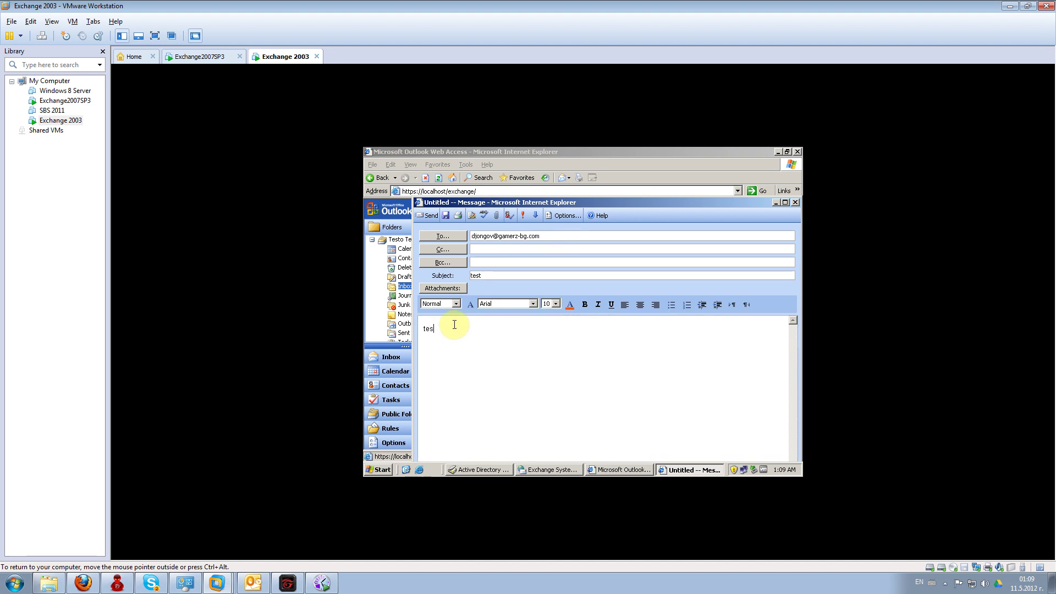
pyautogui.click(429, 213)
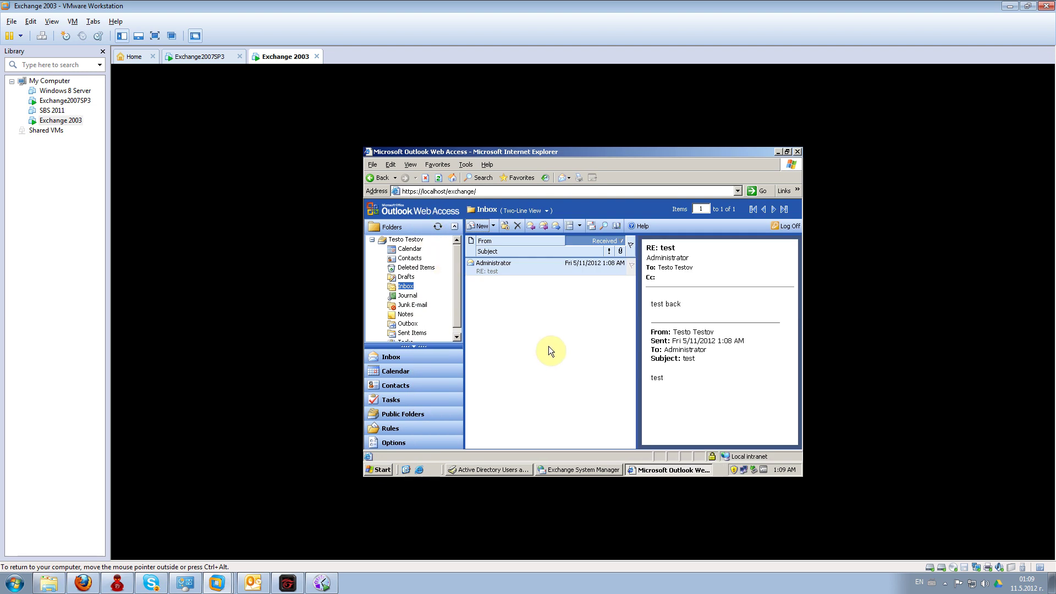
# - Check the Drafts and Inbox folders, then open the arrived test message on the host
pyautogui.click(529, 323)
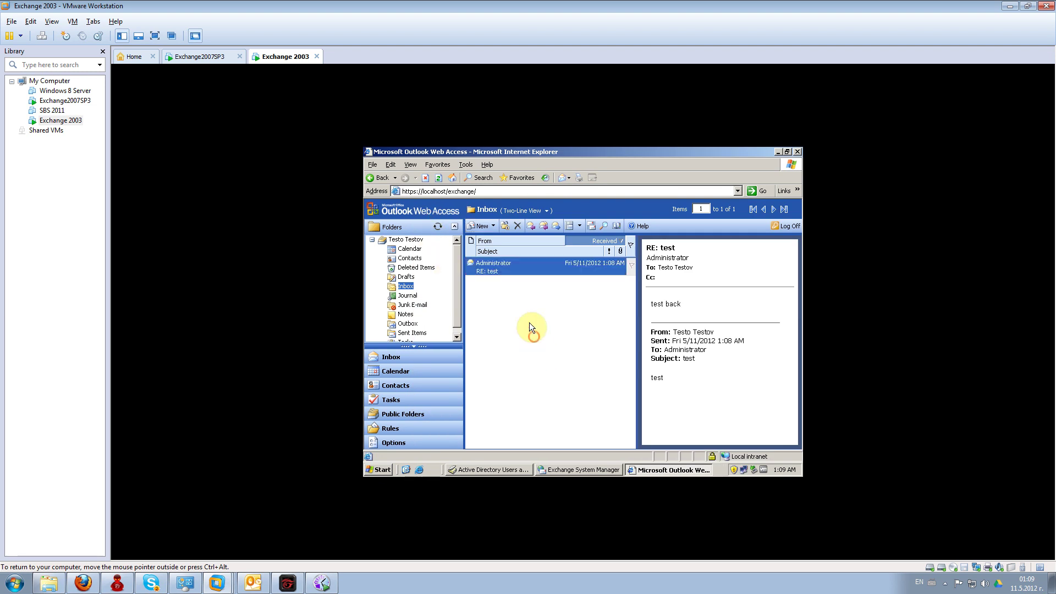
pyautogui.click(406, 277)
pyautogui.click(405, 286)
pyautogui.click(405, 277)
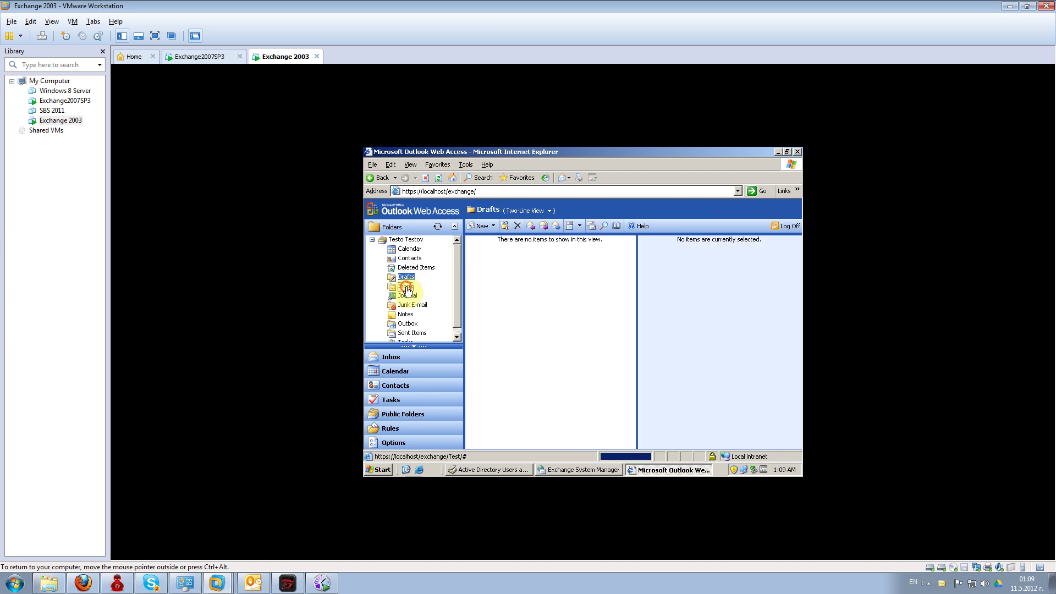
pyautogui.click(405, 286)
pyautogui.click(885, 523)
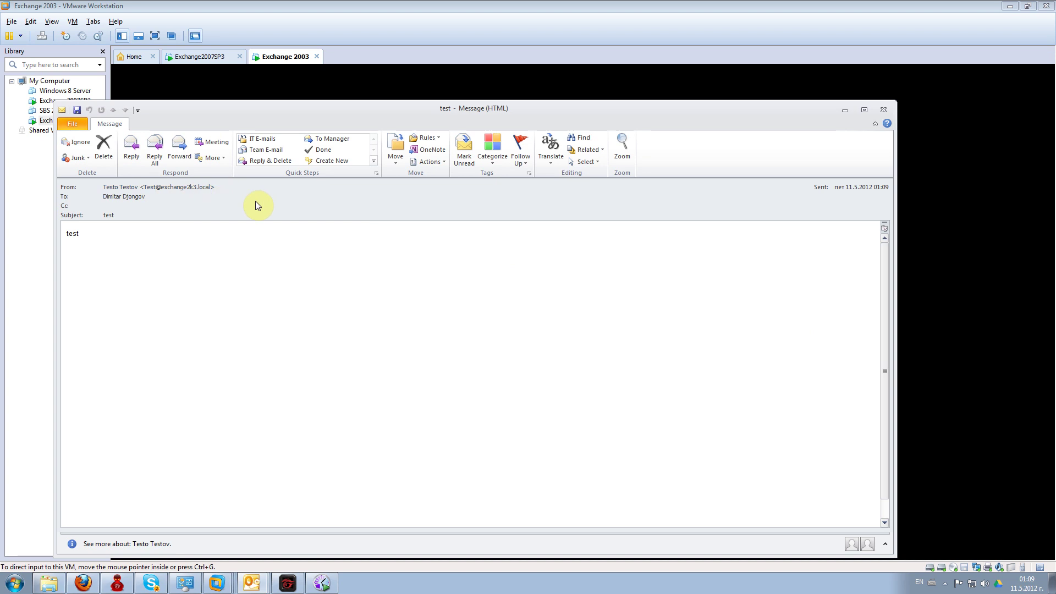
# - Close the arrived message, view the 'test' message in the host Outlook Inbox, and return to the VM
pyautogui.click(82, 234)
pyautogui.click(884, 112)
pyautogui.click(251, 583)
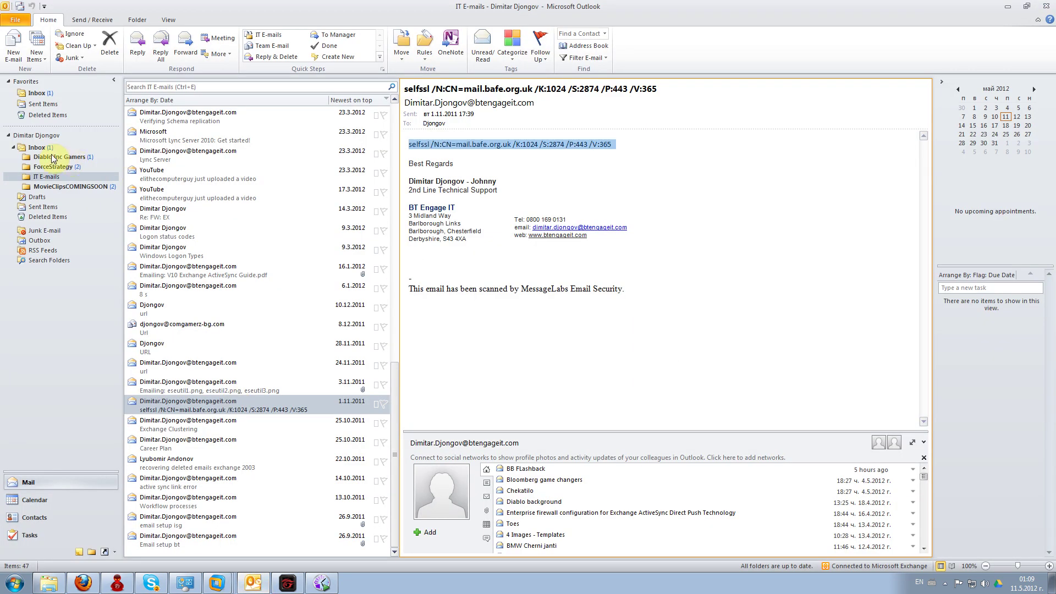
pyautogui.click(37, 147)
pyautogui.click(167, 136)
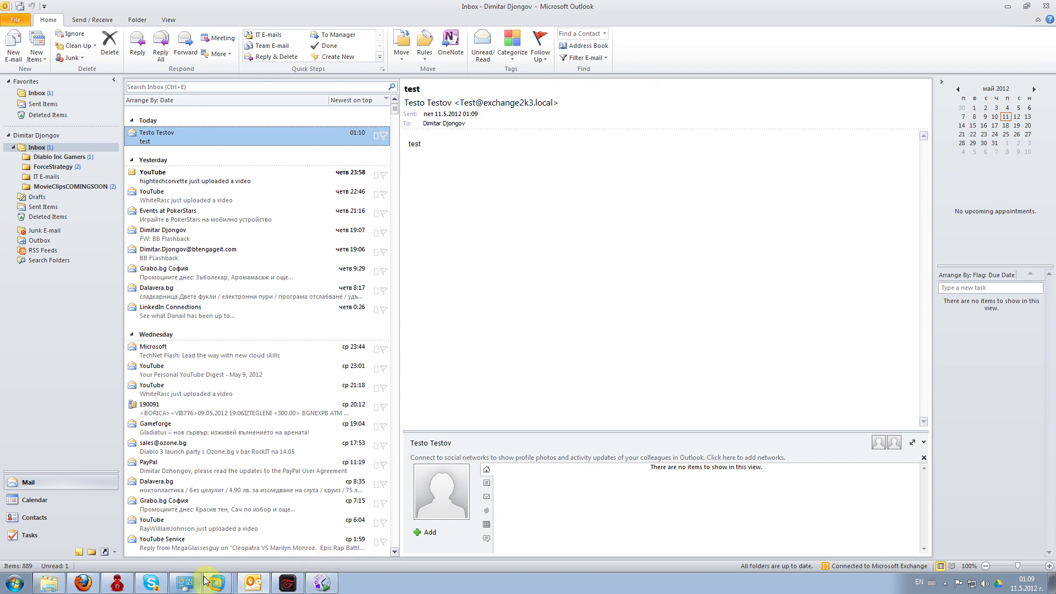
pyautogui.click(218, 554)
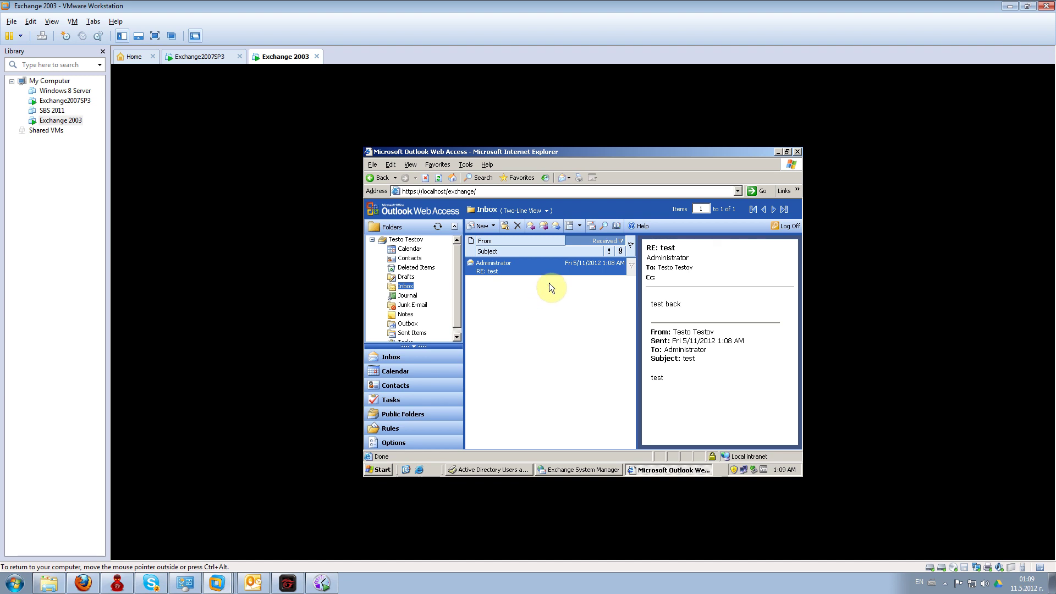
pyautogui.click(945, 583)
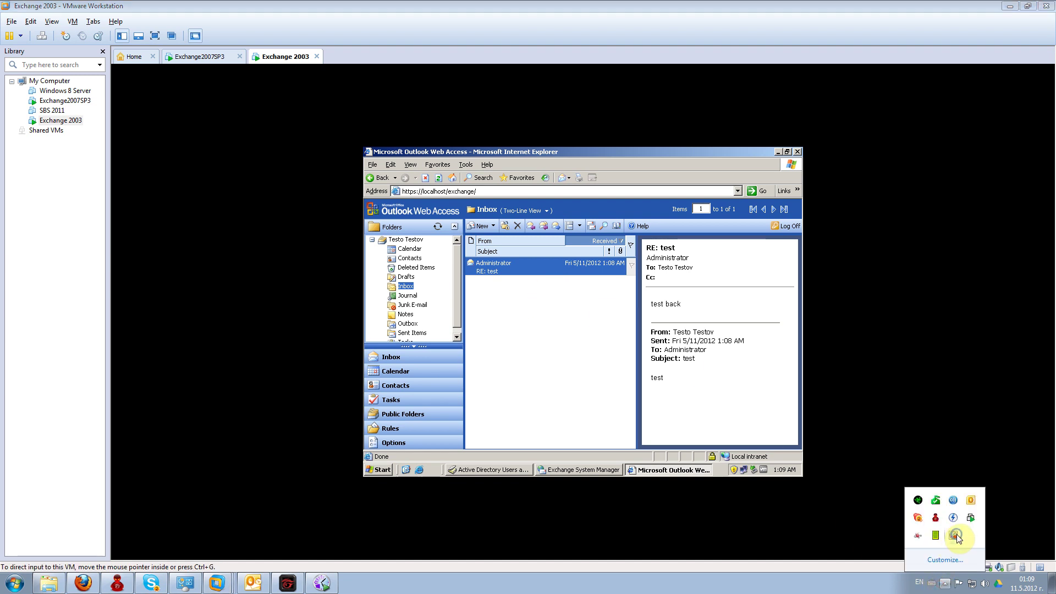